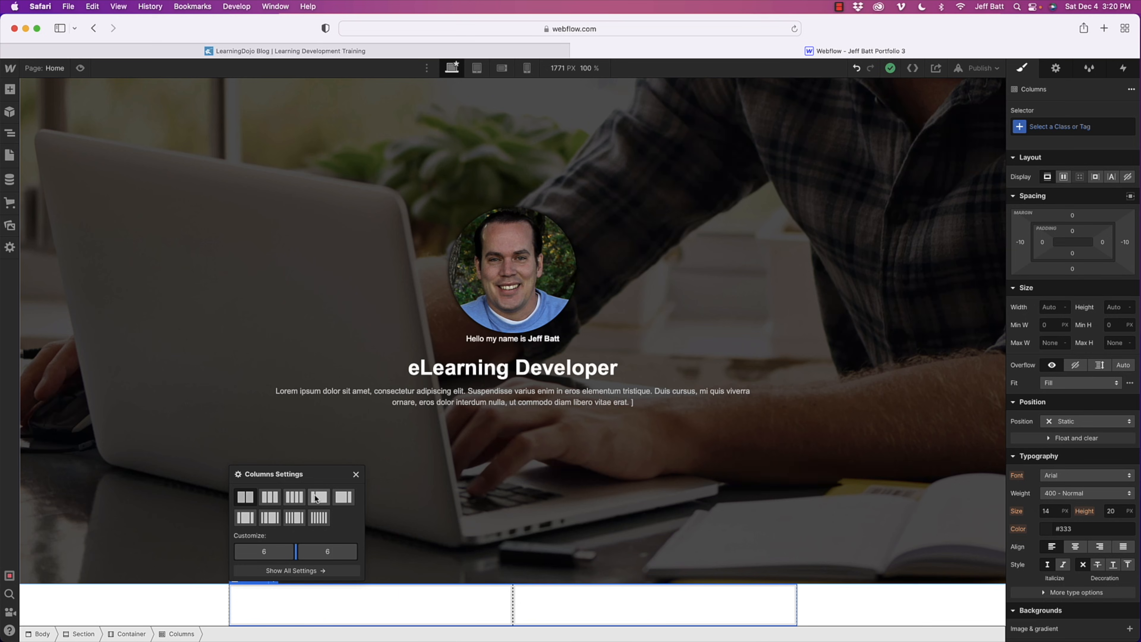
- Set the two-column layout below the hero section to a 5/7 desktop split
{"action": "mouse_move", "coordinate": [295, 550]}
{"action": "left_mouse_down"}
{"action": "mouse_move", "coordinate": [265, 551]}
{"action": "mouse_move", "coordinate": [319, 551]}
{"action": "mouse_move", "coordinate": [293, 550]}
{"action": "left_mouse_up"}
{"action": "left_click", "coordinate": [296, 570]}
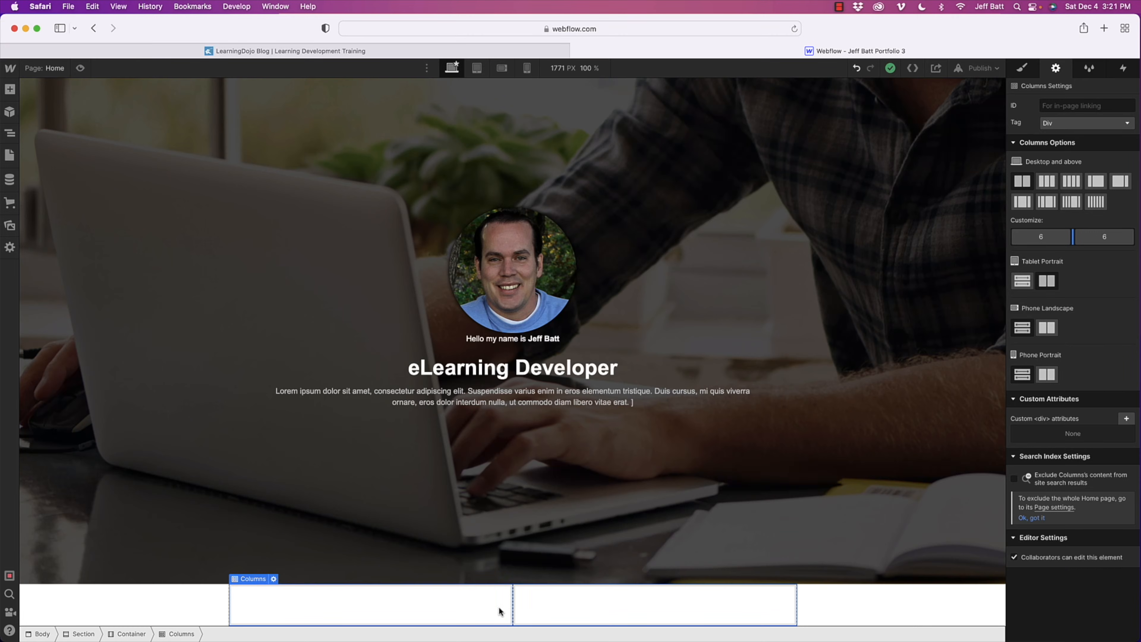
{"action": "mouse_move", "coordinate": [1074, 231]}
{"action": "left_mouse_down"}
{"action": "mouse_move", "coordinate": [1043, 234]}
{"action": "mouse_move", "coordinate": [1054, 235]}
{"action": "left_mouse_up"}
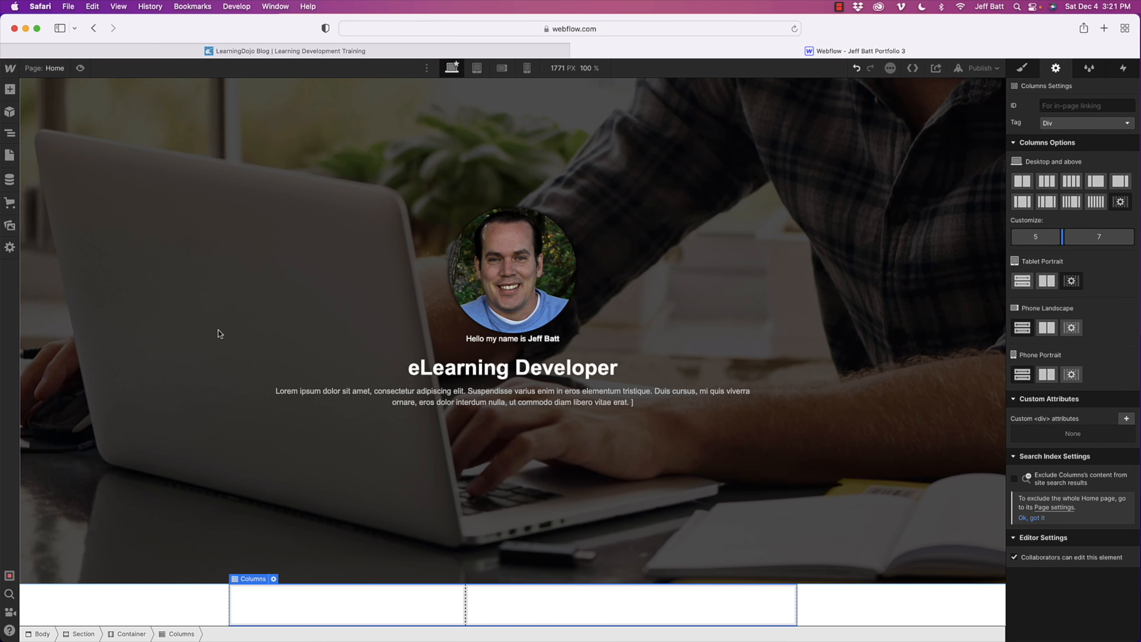
- Add an image element inside the narrower first column
{"action": "left_click", "coordinate": [13, 90]}
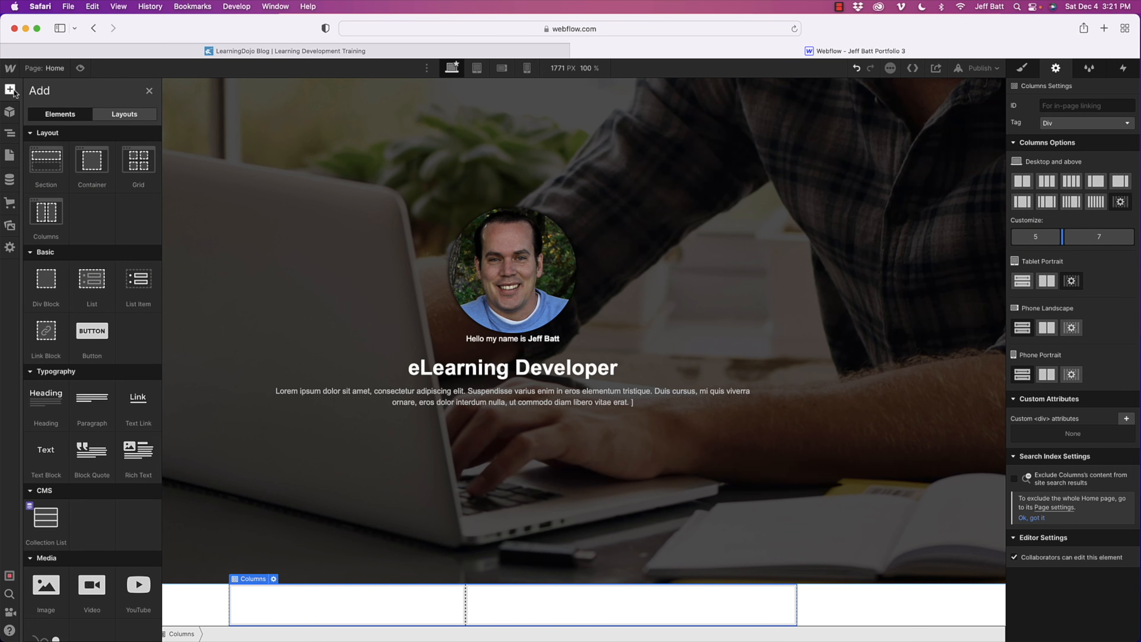
{"action": "scroll", "coordinate": [108, 532], "scroll_direction": "down", "scroll_amount": 3}
{"action": "left_click_drag", "start_coordinate": [65, 524], "coordinate": [295, 599]}
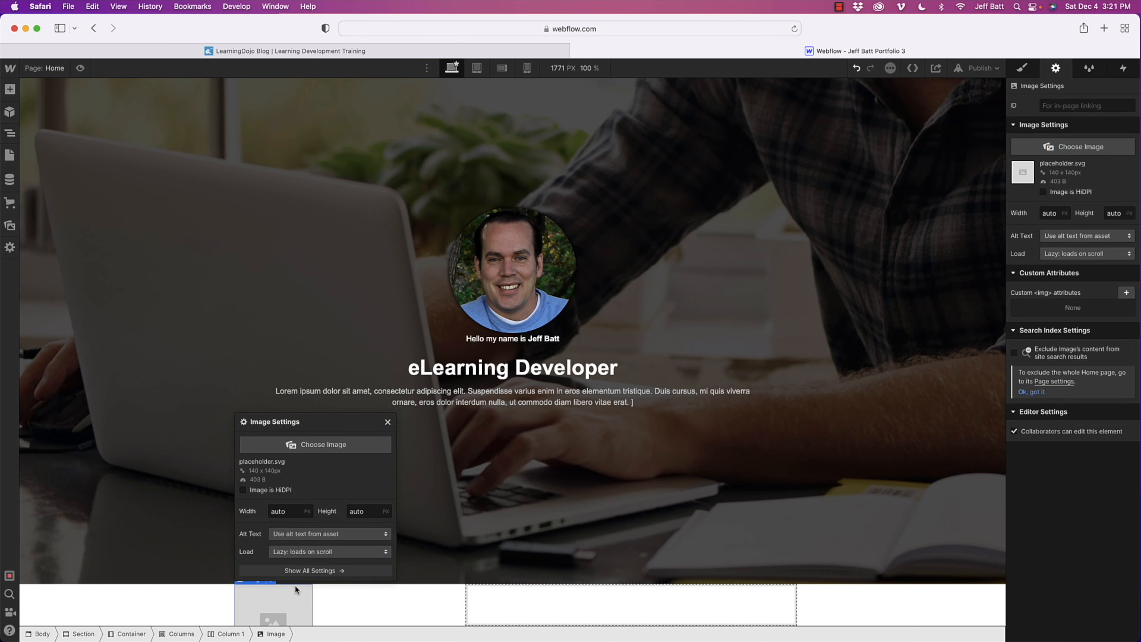
- Upload the portrait file ending in hero-about-p-800.jpeg from the Desktop as the first column's image
{"action": "left_click", "coordinate": [313, 446]}
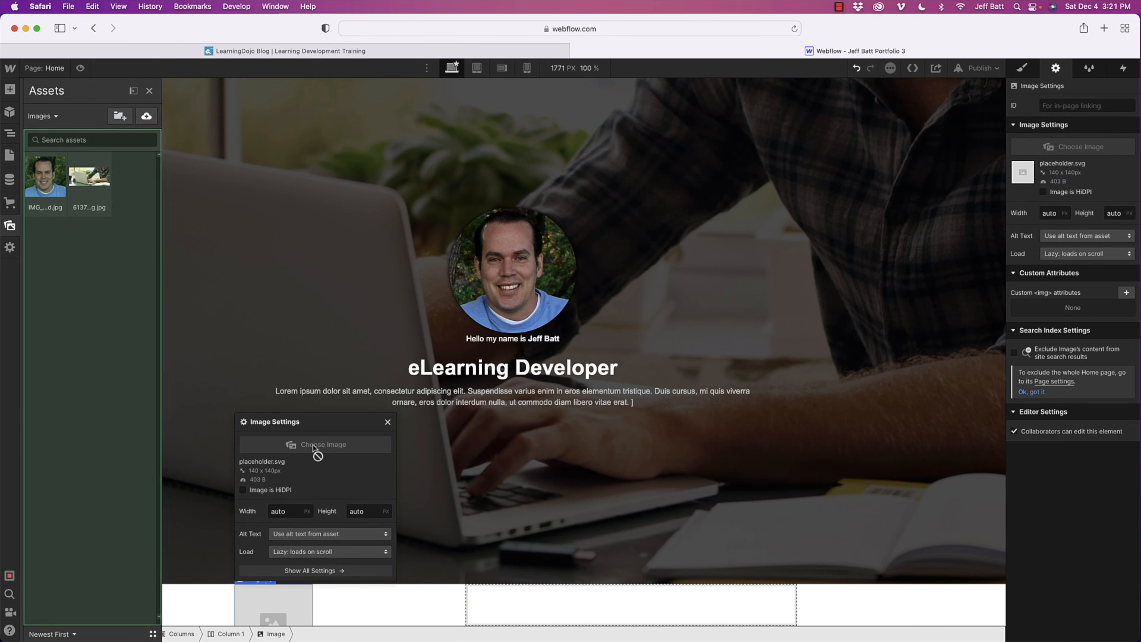
{"action": "left_click", "coordinate": [146, 118]}
{"action": "left_click", "coordinate": [487, 261]}
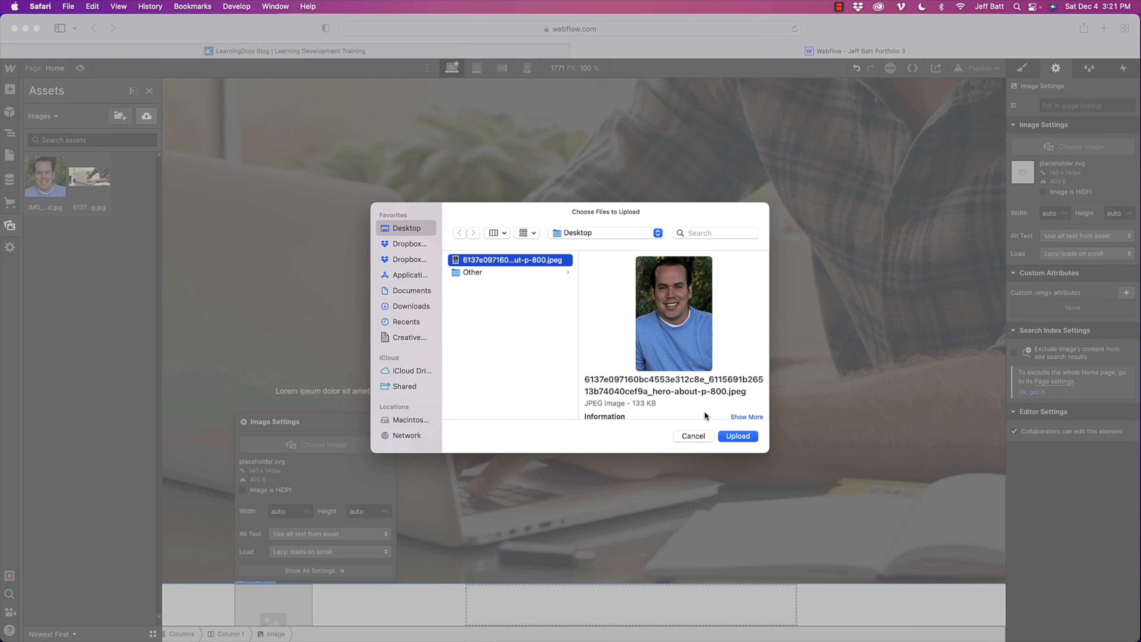
{"action": "left_click", "coordinate": [737, 436]}
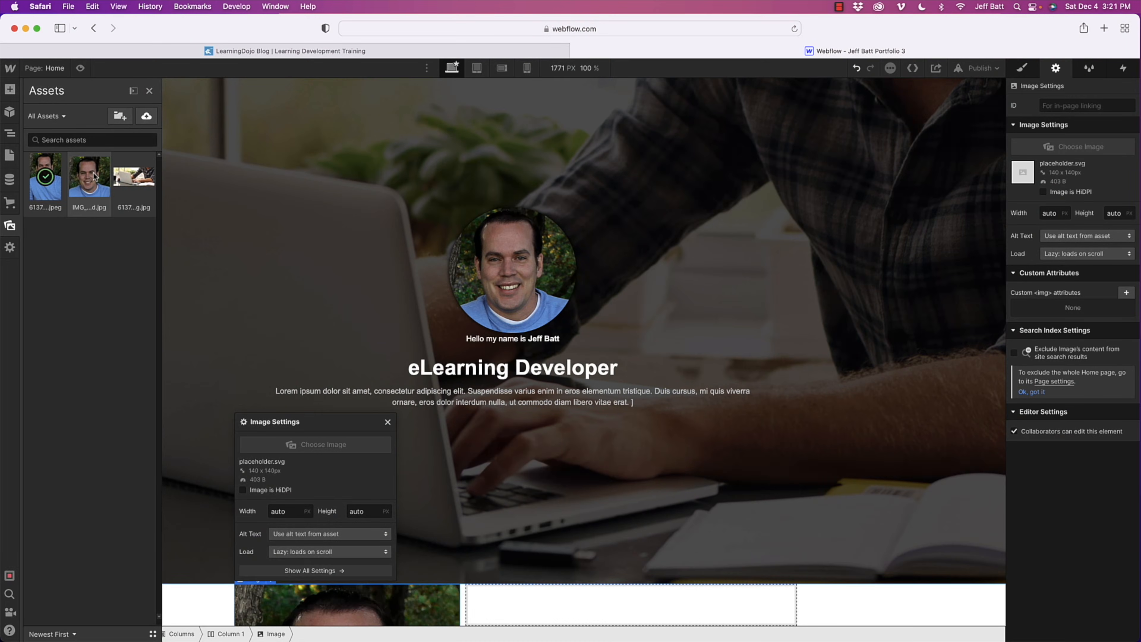
- Add a heading to the second column and change its text to "Get to know me"
{"action": "scroll", "coordinate": [500, 576], "scroll_direction": "down", "scroll_amount": 10}
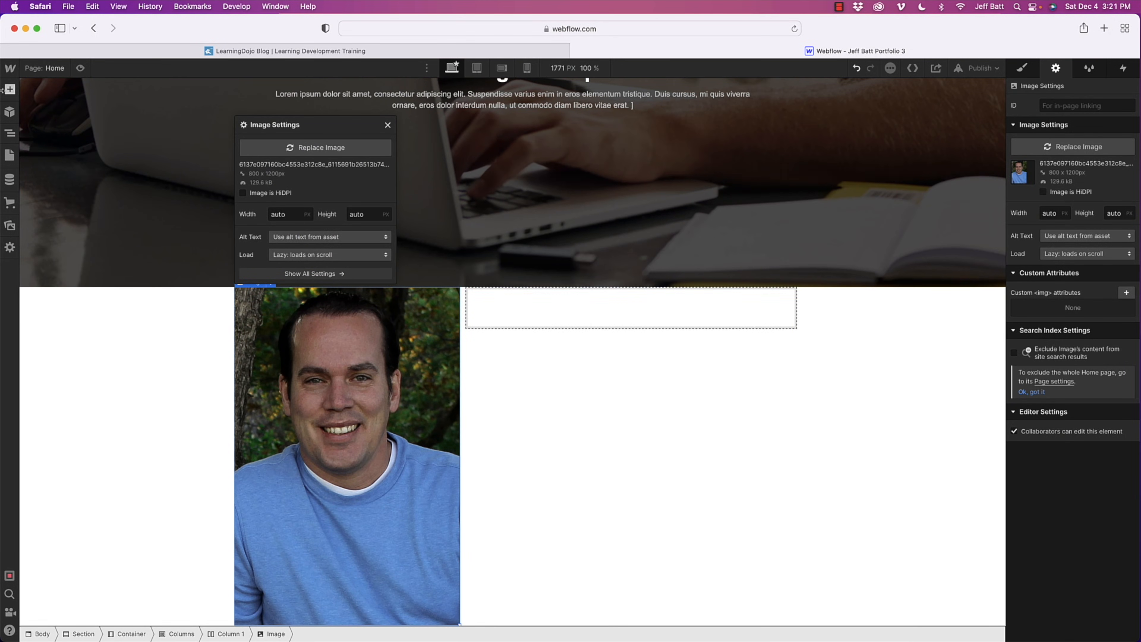
{"action": "left_click", "coordinate": [9, 89]}
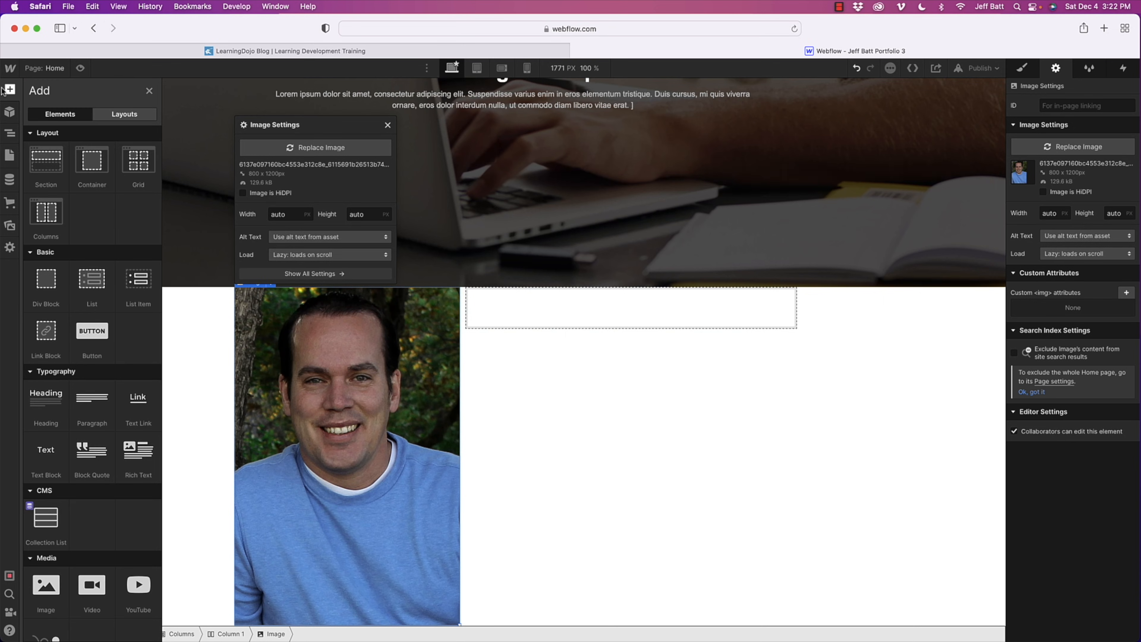
{"action": "left_click_drag", "start_coordinate": [46, 396], "coordinate": [636, 305]}
{"action": "double_click", "coordinate": [520, 311]}
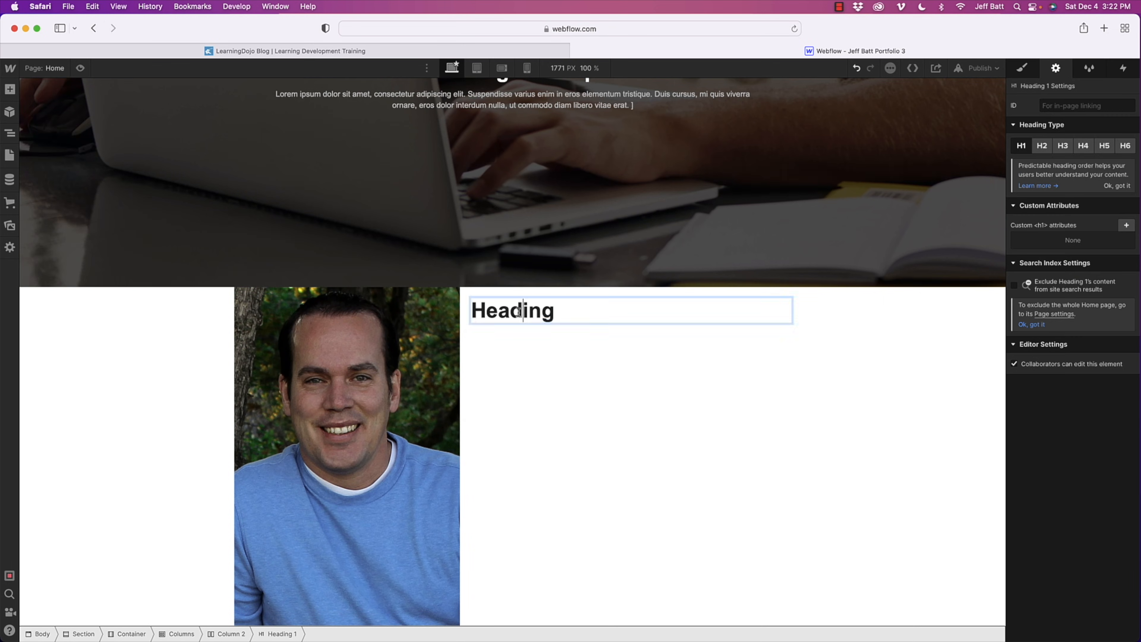
{"action": "double_click", "coordinate": [519, 311]}
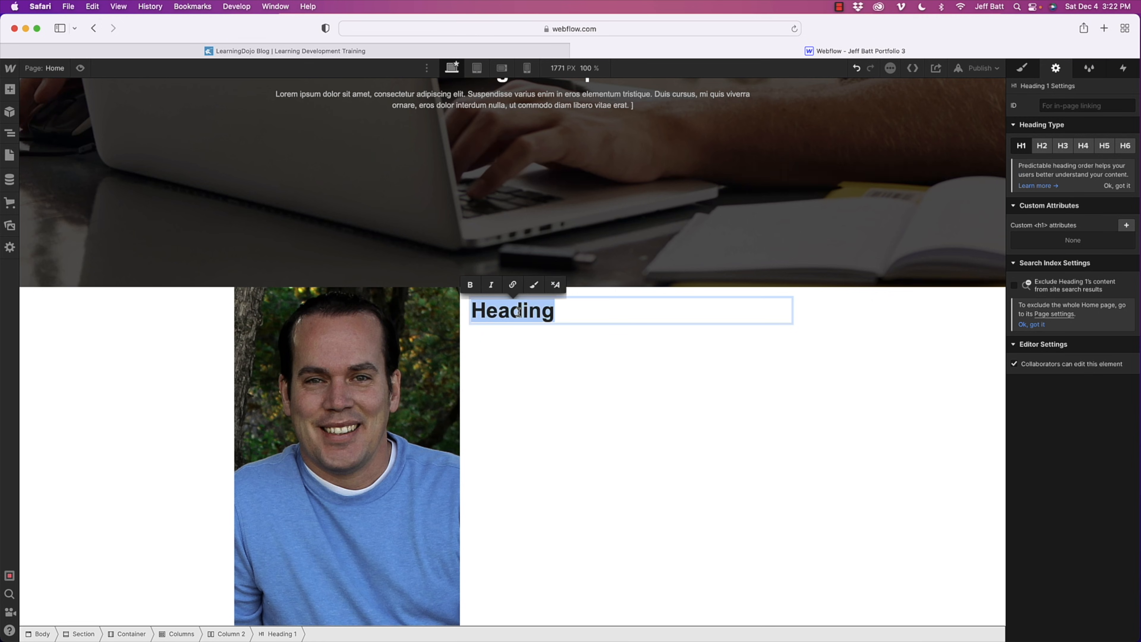
{"action": "type", "text": "Get to know me"}
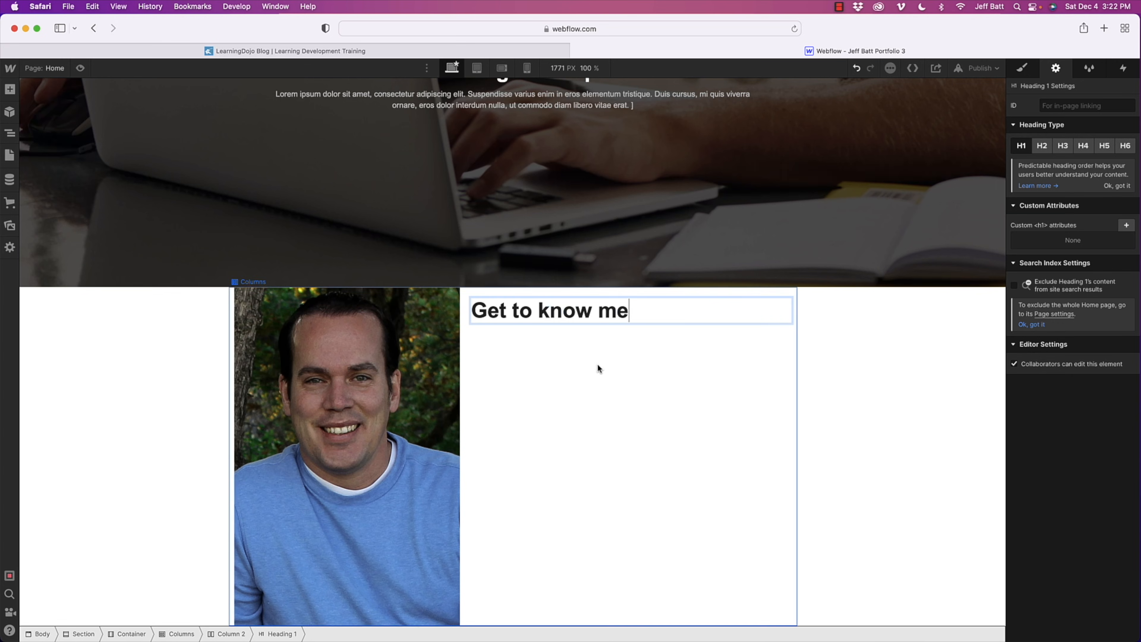
- Insert a paragraph directly below the "Get to know me" heading
{"action": "left_click", "coordinate": [10, 89]}
{"action": "scroll", "coordinate": [91, 382], "scroll_direction": "down", "scroll_amount": 1}
{"action": "left_click_drag", "start_coordinate": [91, 381], "coordinate": [538, 324]}
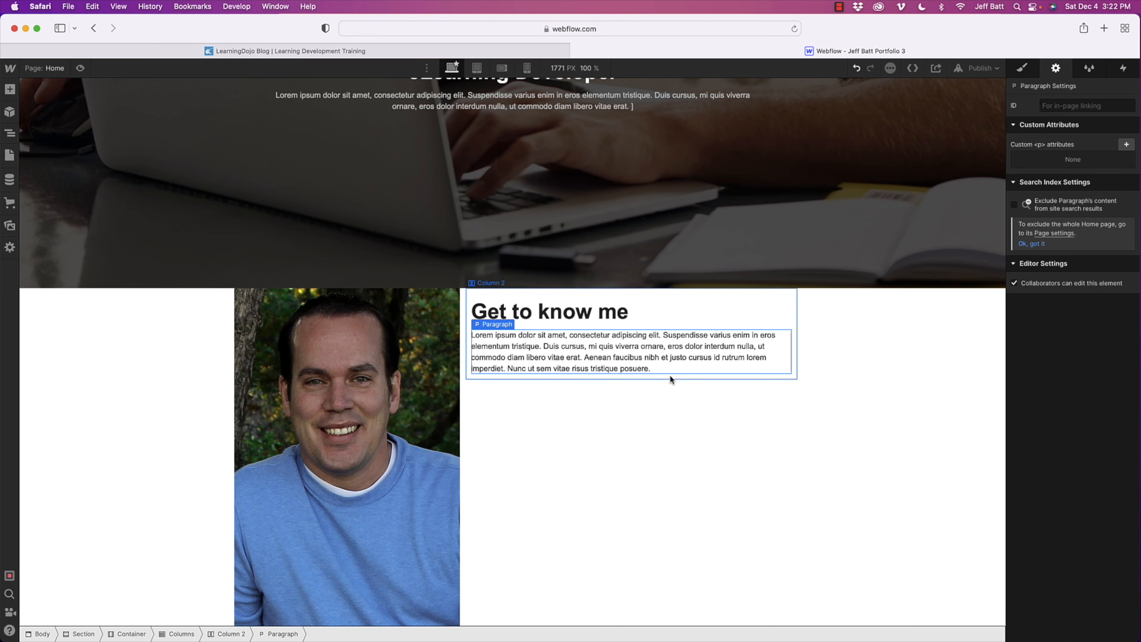
- Add a button below the paragraph and label it "Download Resume"
{"action": "left_click", "coordinate": [5, 91]}
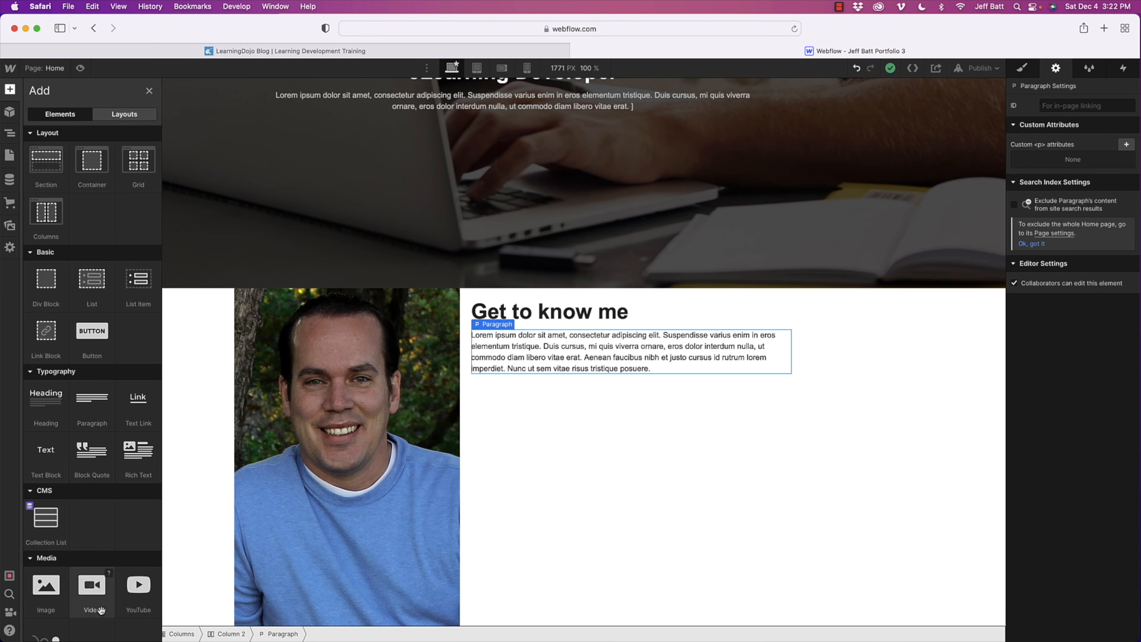
{"action": "scroll", "coordinate": [112, 592], "scroll_direction": "down", "scroll_amount": 5}
{"action": "scroll", "coordinate": [112, 593], "scroll_direction": "down", "scroll_amount": 12}
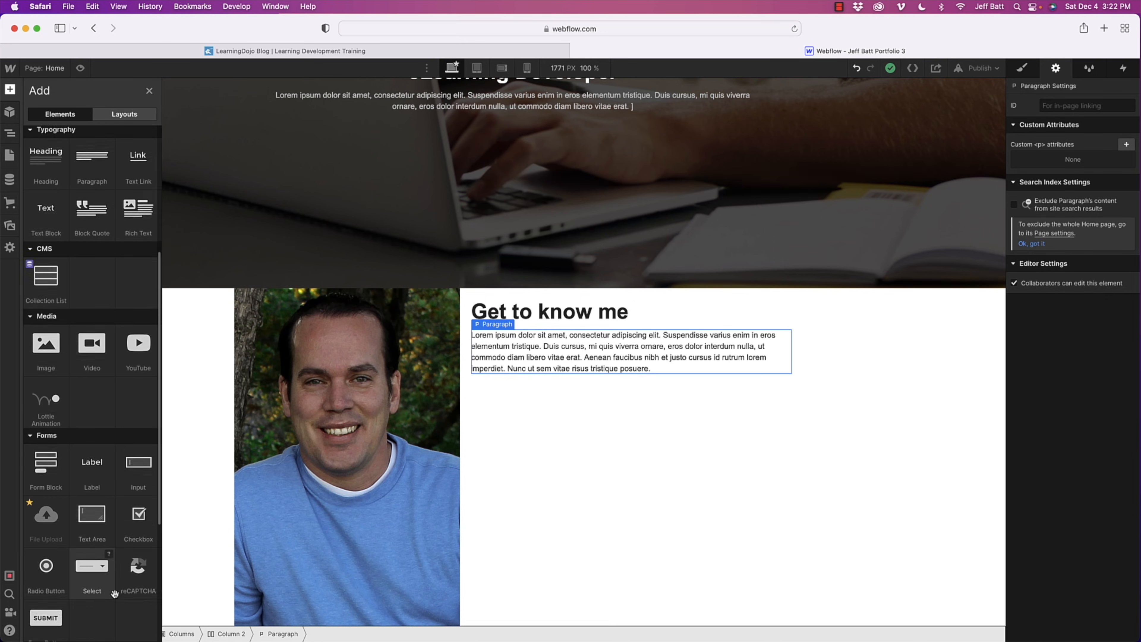
{"action": "scroll", "coordinate": [115, 594], "scroll_direction": "up", "scroll_amount": 15}
{"action": "left_click_drag", "start_coordinate": [92, 180], "coordinate": [532, 372]}
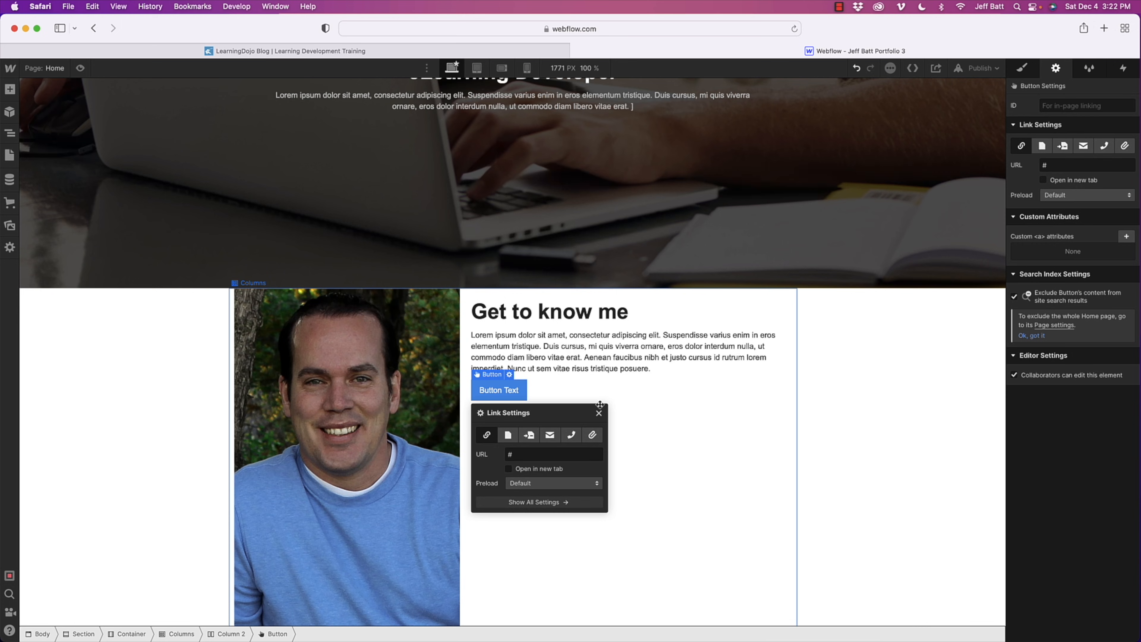
{"action": "left_click", "coordinate": [513, 395]}
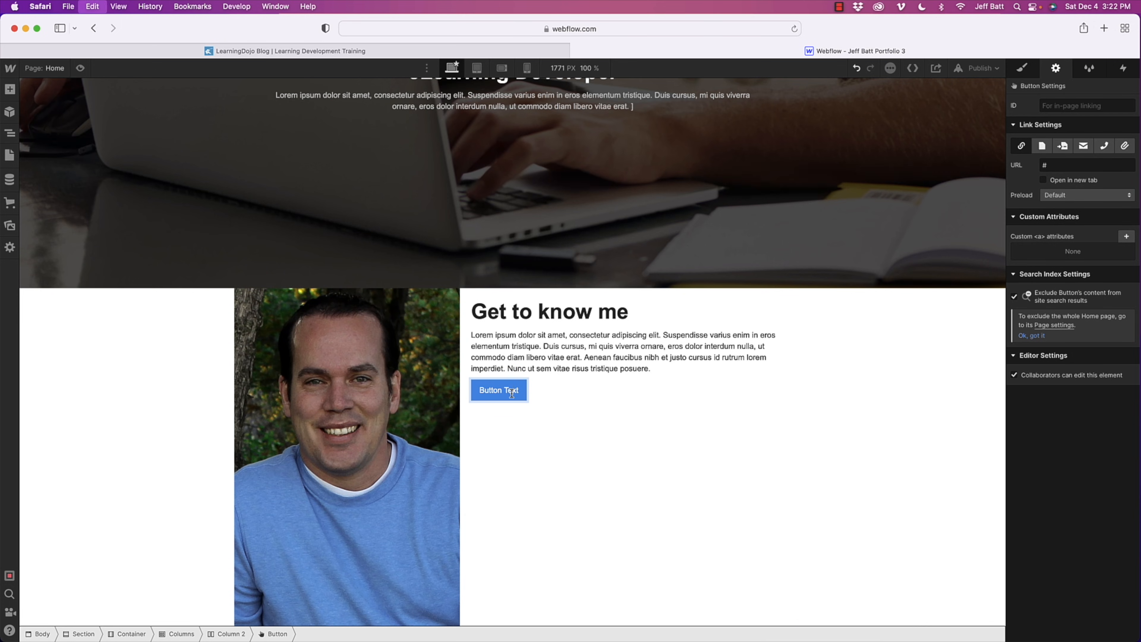
{"action": "double_click", "coordinate": [512, 393]}
{"action": "type", "text": "Down"}
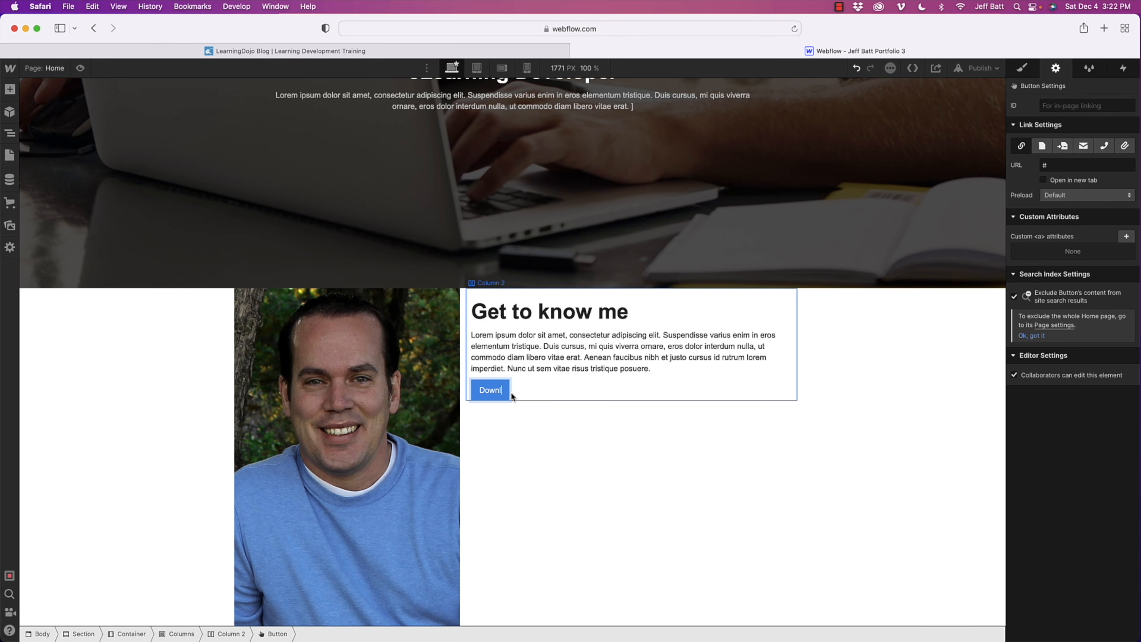
{"action": "type", "text": "load Resume"}
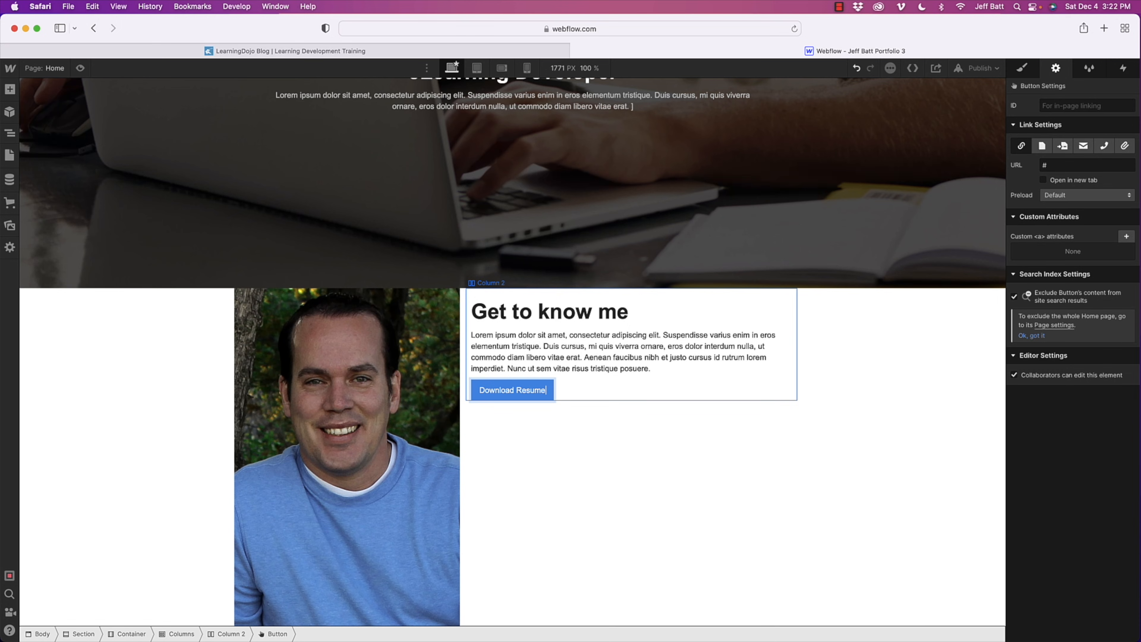
{"action": "left_click", "coordinate": [539, 351]}
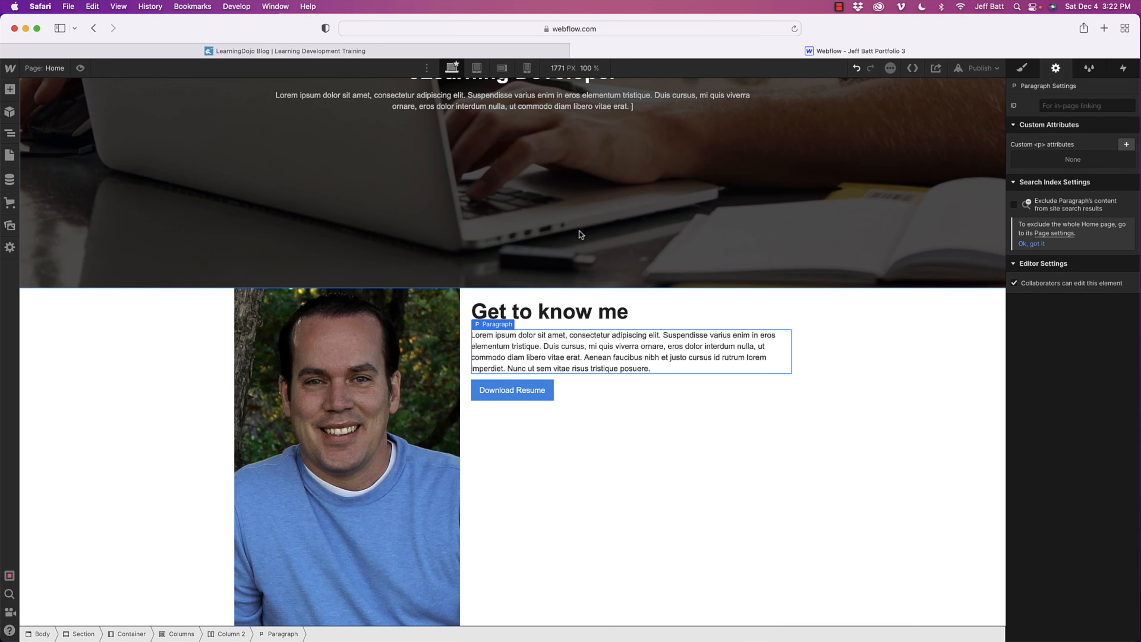
- Resize the portrait in the first column to a width of 276 px
{"action": "left_click", "coordinate": [441, 509]}
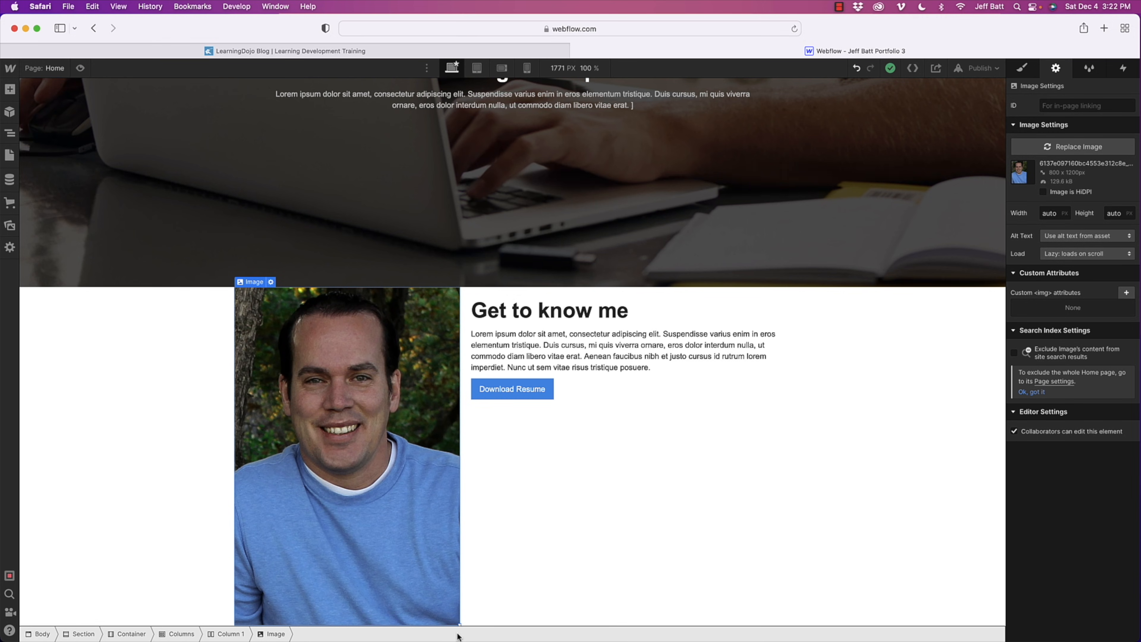
{"action": "left_click_drag", "start_coordinate": [458, 623], "coordinate": [413, 519]}
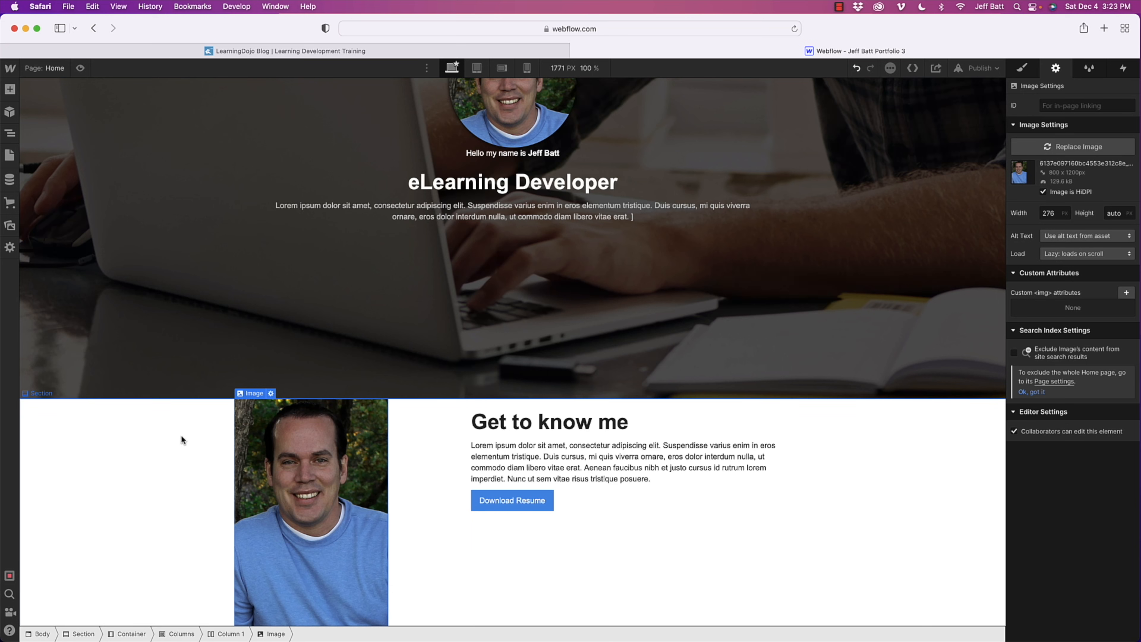
- Give the section holding the portrait and heading 30 px of padding above and below its content
{"action": "left_click", "coordinate": [144, 424]}
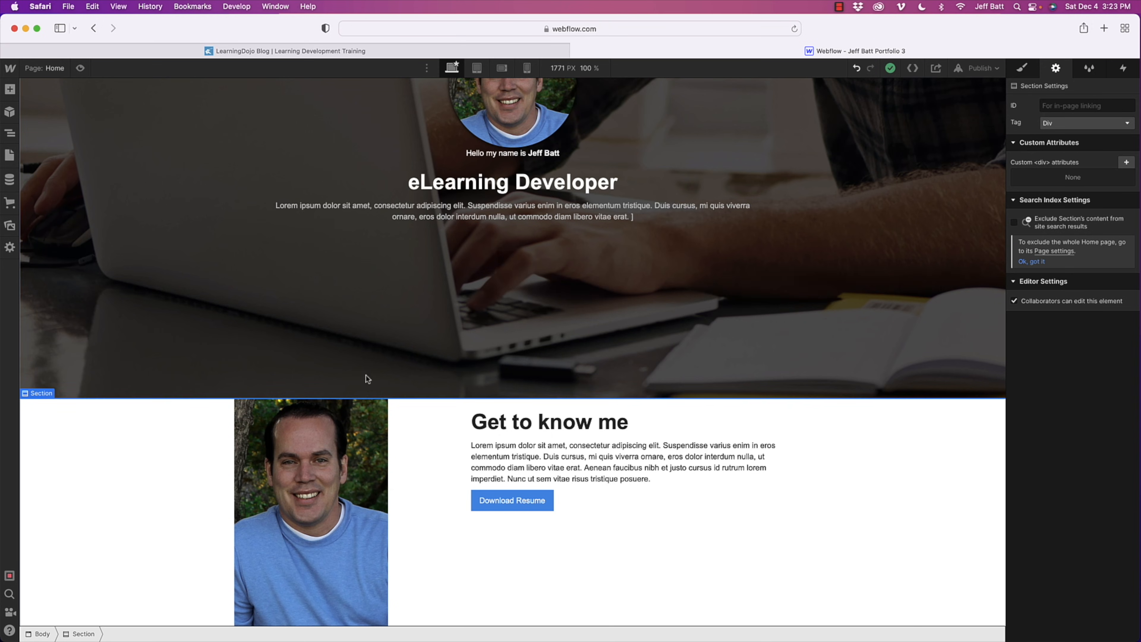
{"action": "left_click", "coordinate": [1024, 70]}
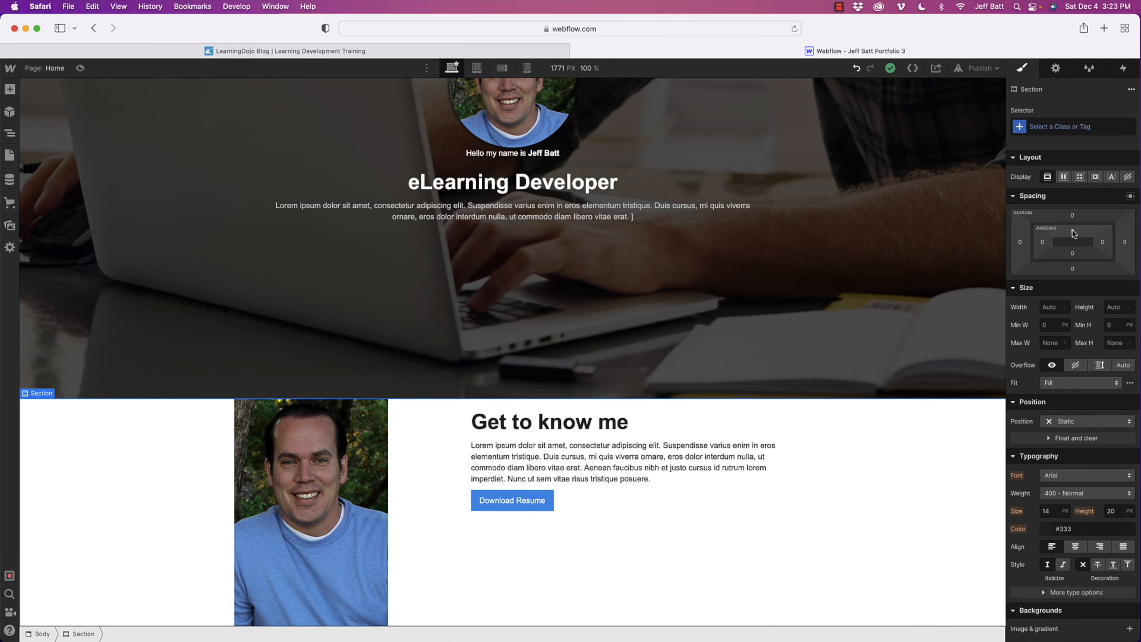
{"action": "left_click_drag", "start_coordinate": [1072, 230], "coordinate": [1071, 240]}
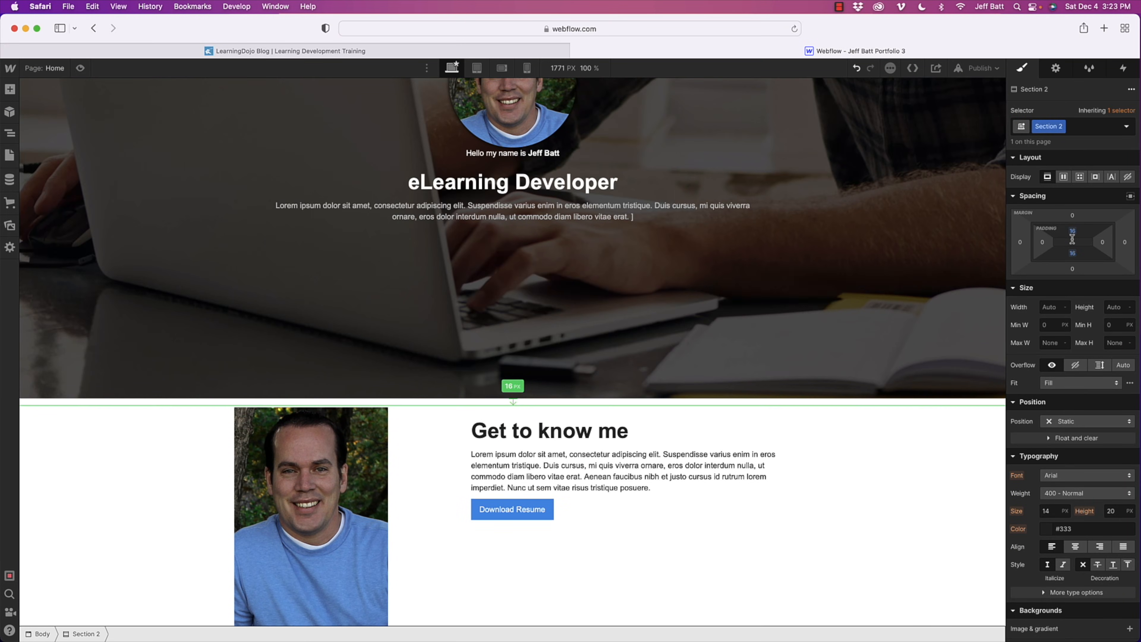
{"action": "key", "text": "super+z"}
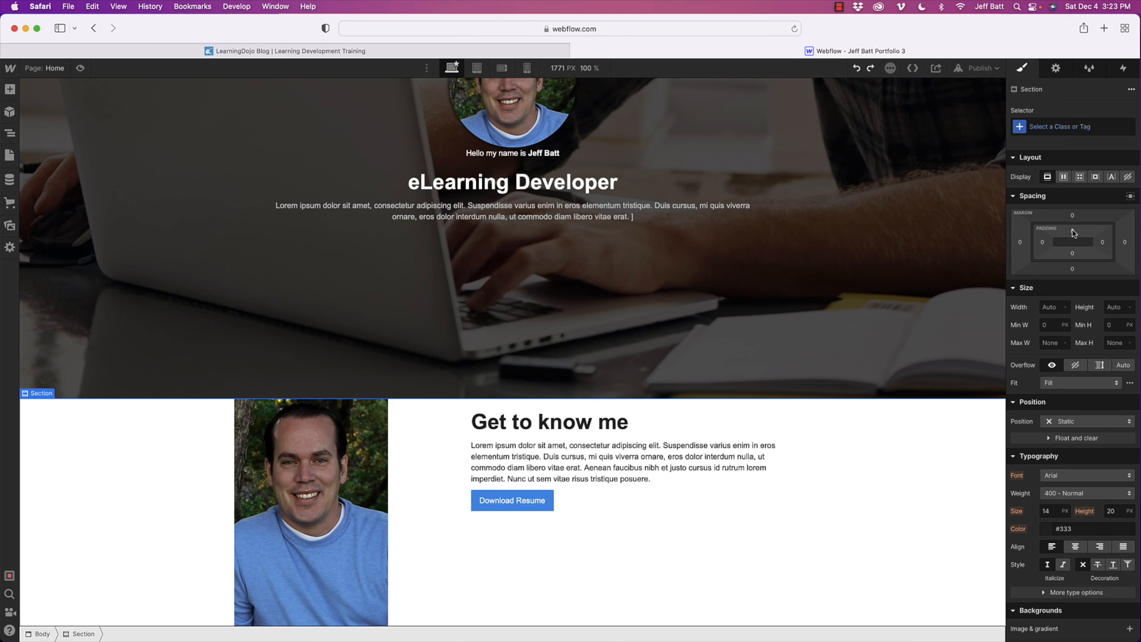
{"action": "left_click_drag", "start_coordinate": [1072, 230], "coordinate": [1072, 248]}
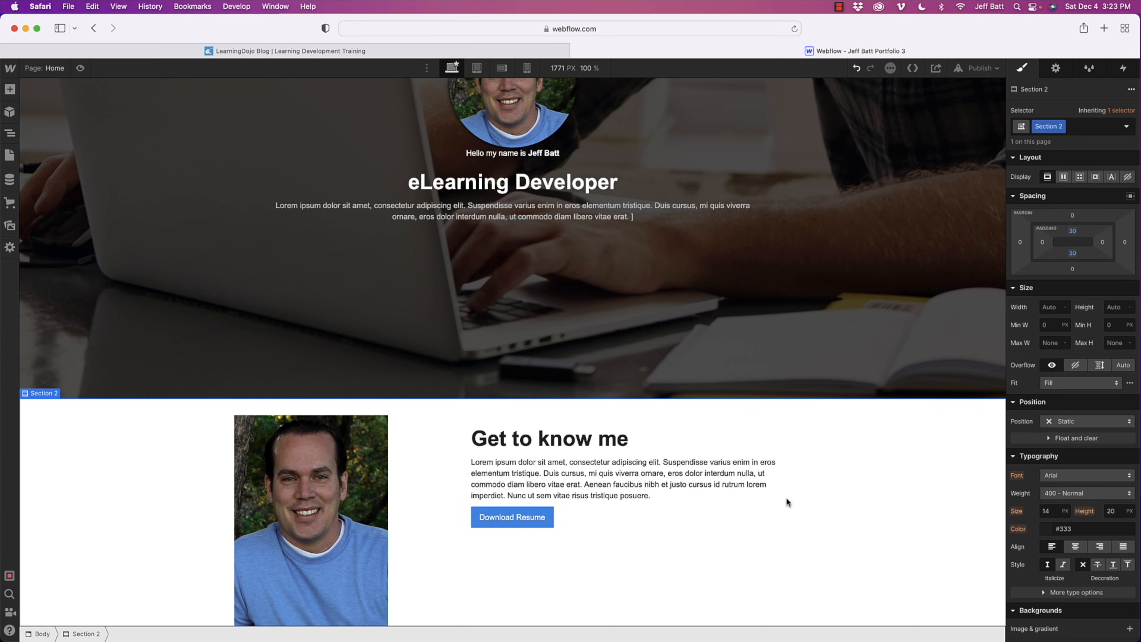
- Change the desktop split of the portrait and text columns to 4/8
{"action": "scroll", "coordinate": [794, 499], "scroll_direction": "down", "scroll_amount": 2}
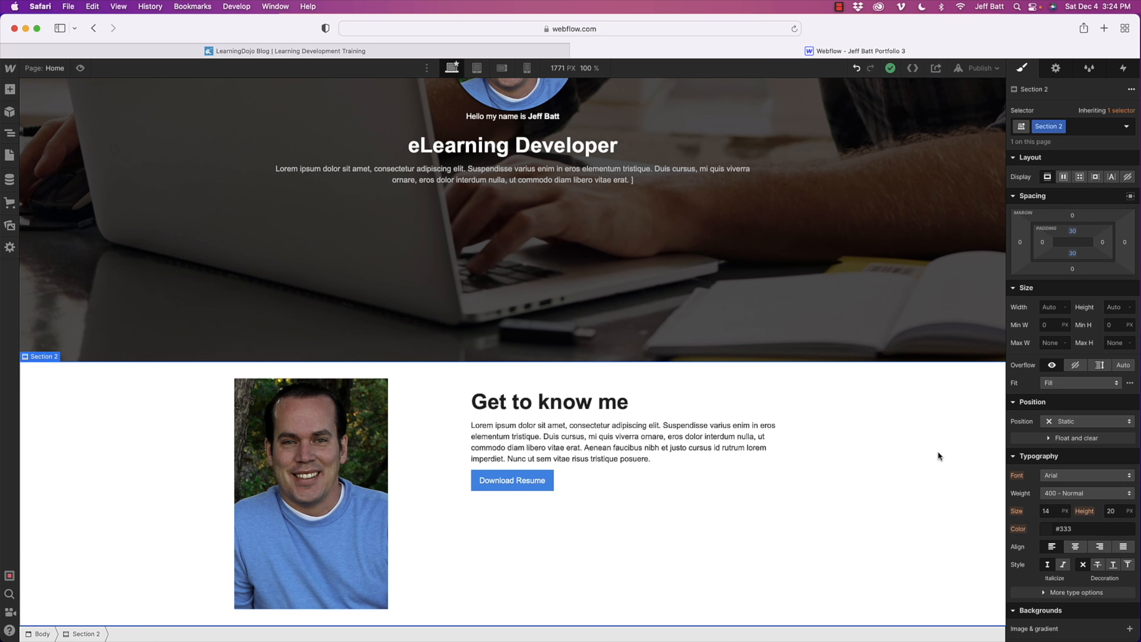
{"action": "left_click", "coordinate": [444, 453]}
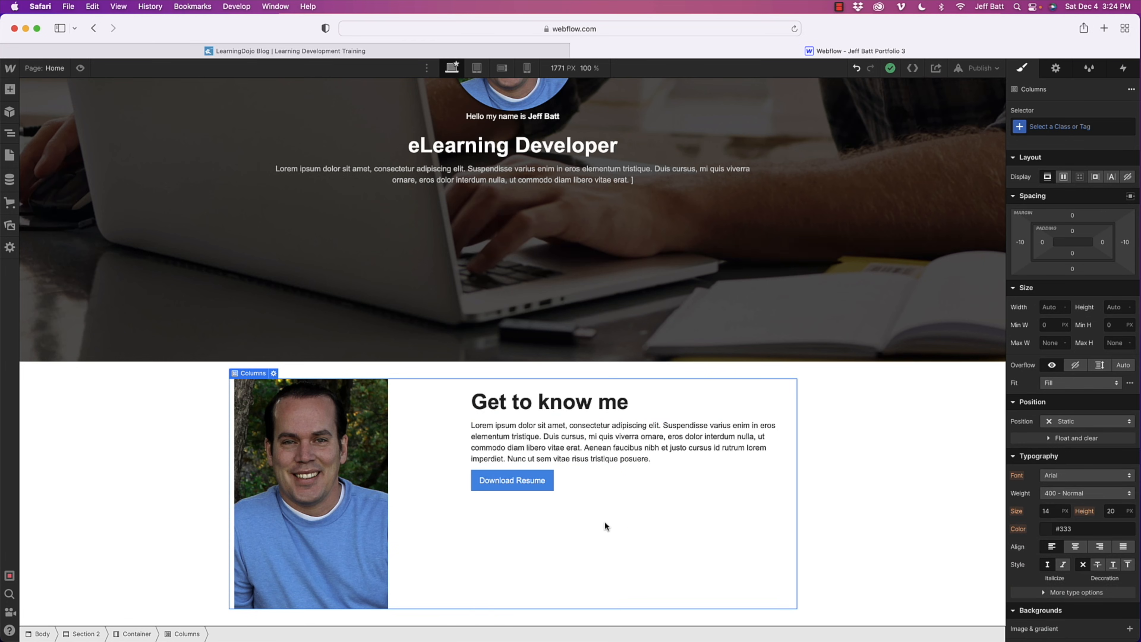
{"action": "left_click", "coordinate": [1055, 67]}
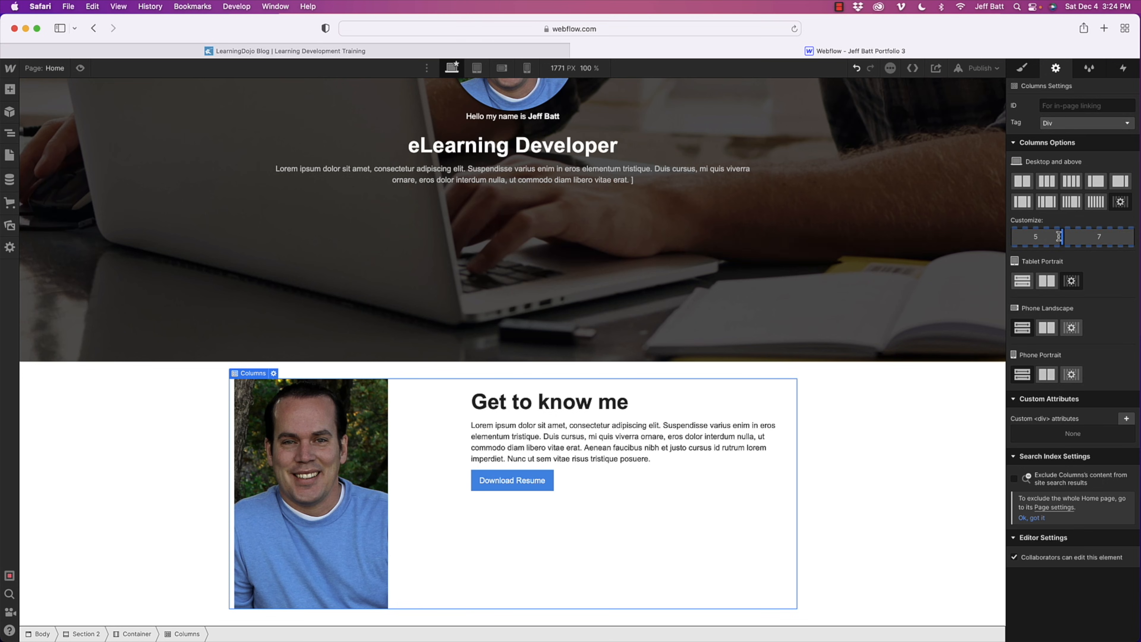
{"action": "left_click_drag", "start_coordinate": [1060, 236], "coordinate": [1047, 236]}
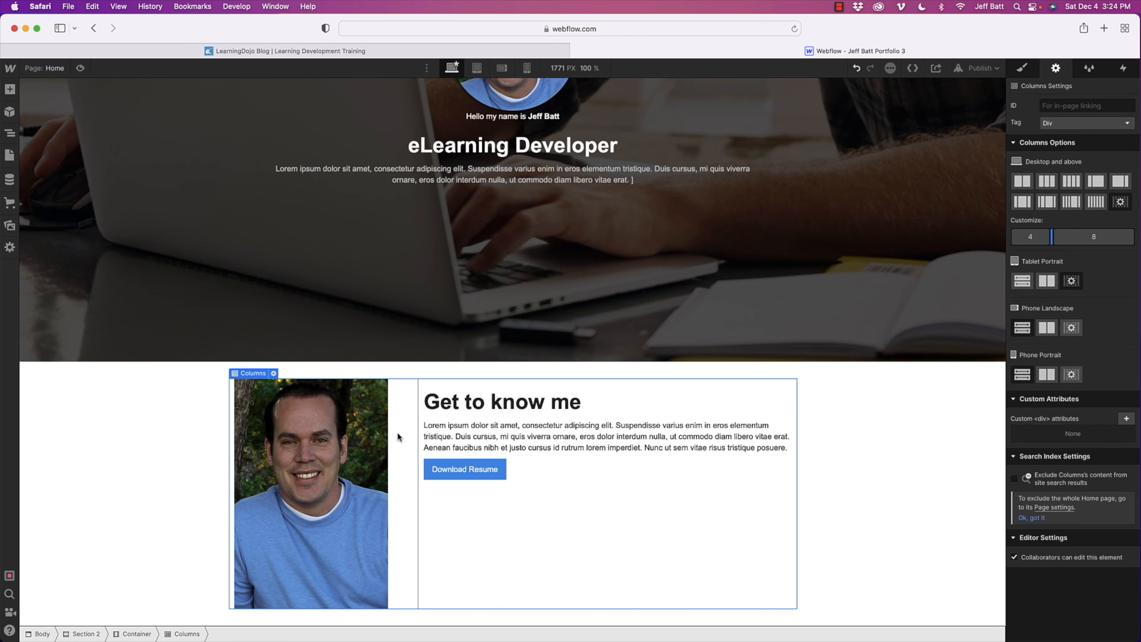
- Set the portrait's column to a horizontal flex layout and justify its content to the center
{"action": "left_click", "coordinate": [408, 429]}
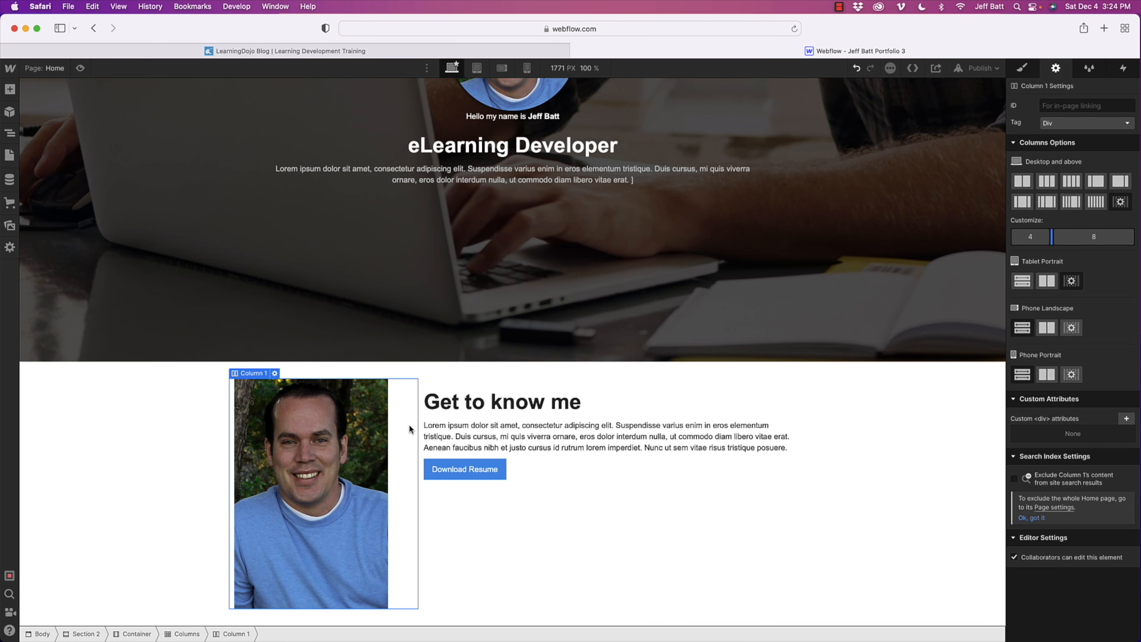
{"action": "left_click", "coordinate": [1022, 68]}
{"action": "scroll", "coordinate": [796, 196], "scroll_direction": "up", "scroll_amount": 5}
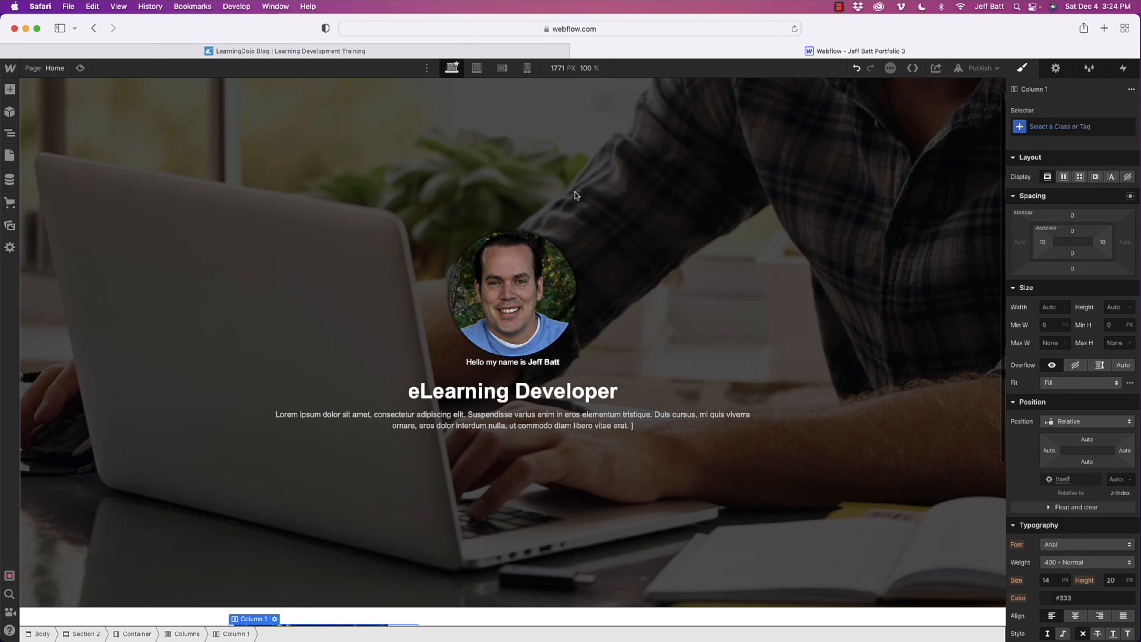
{"action": "scroll", "coordinate": [577, 190], "scroll_direction": "down", "scroll_amount": 5}
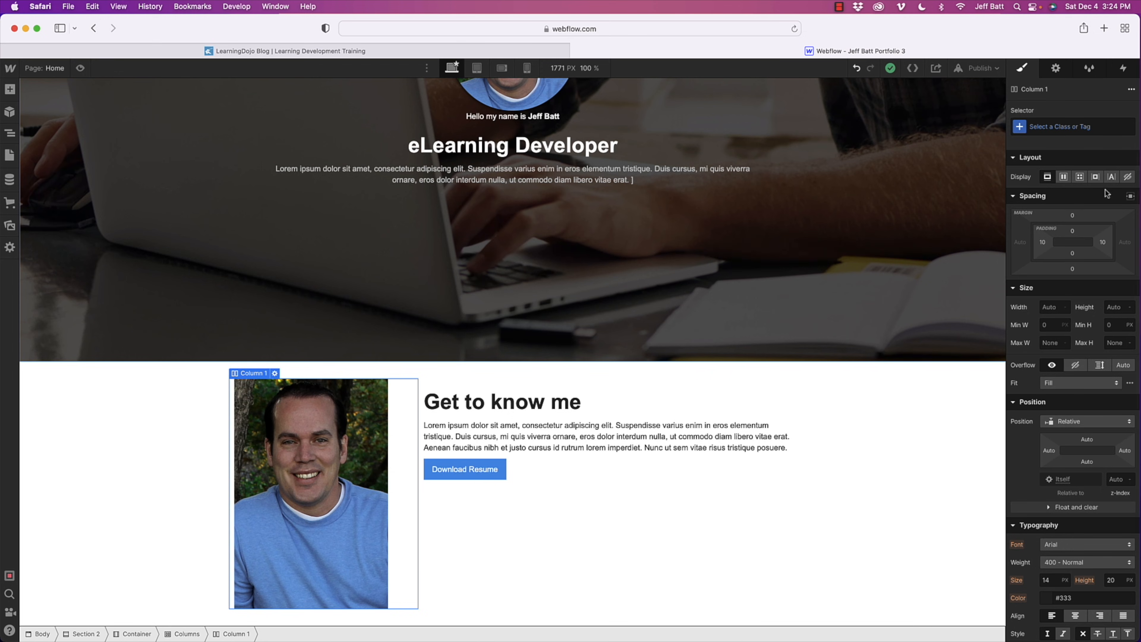
{"action": "left_click", "coordinate": [1067, 179]}
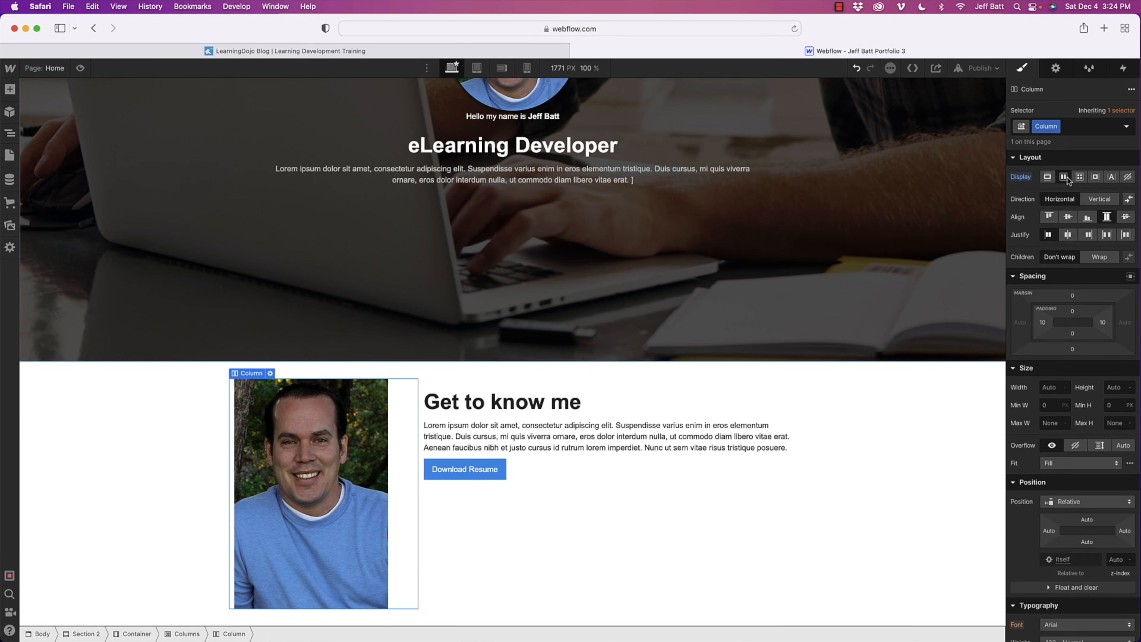
{"action": "left_click", "coordinate": [1067, 235]}
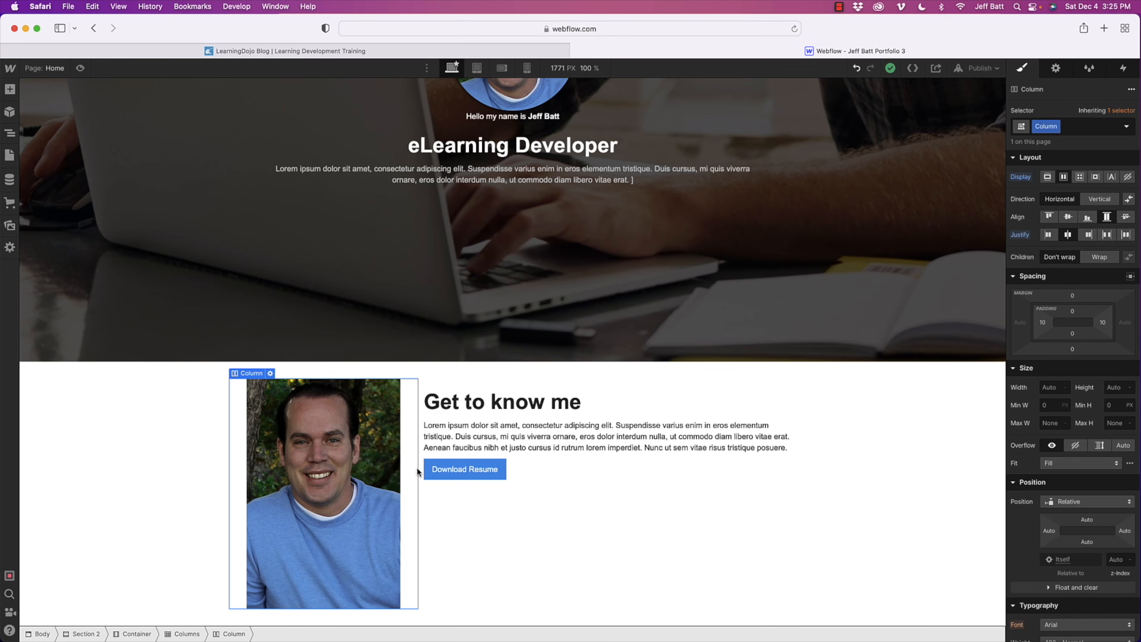
- Increase the bottom margin of the paragraph above the Download Resume button to 39 px
{"action": "left_click", "coordinate": [558, 453]}
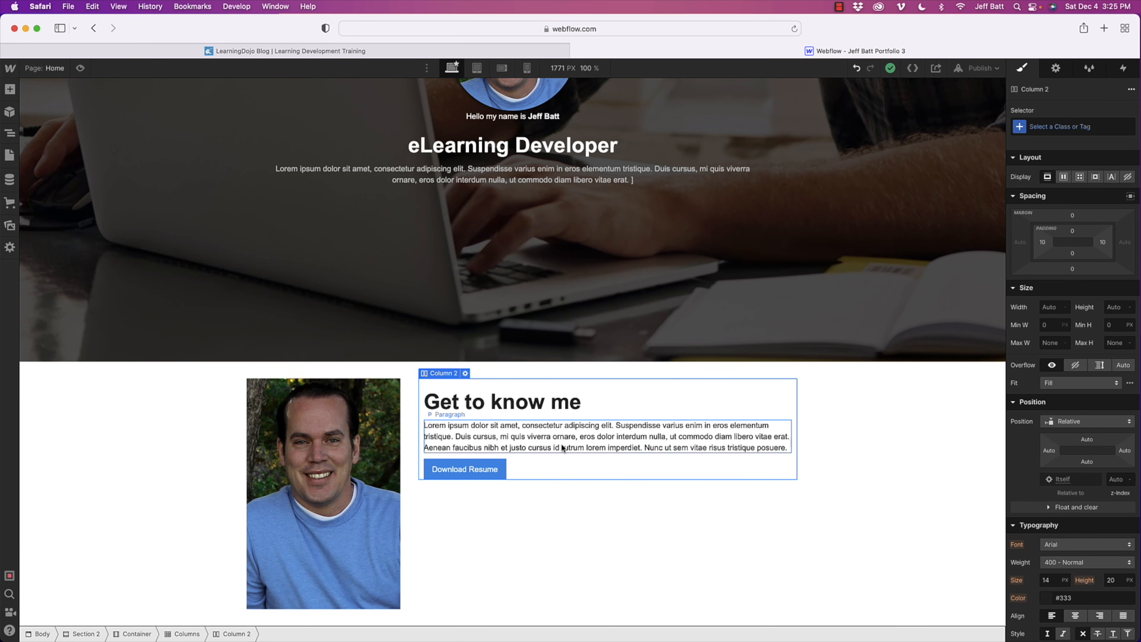
{"action": "left_click", "coordinate": [562, 444]}
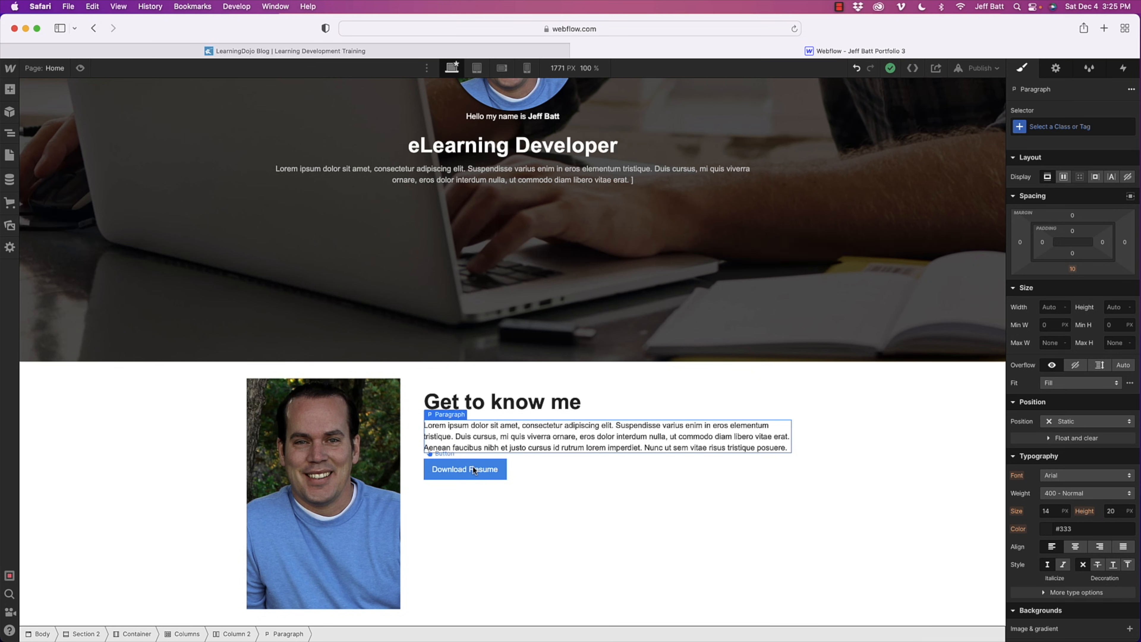
{"action": "left_click", "coordinate": [465, 471]}
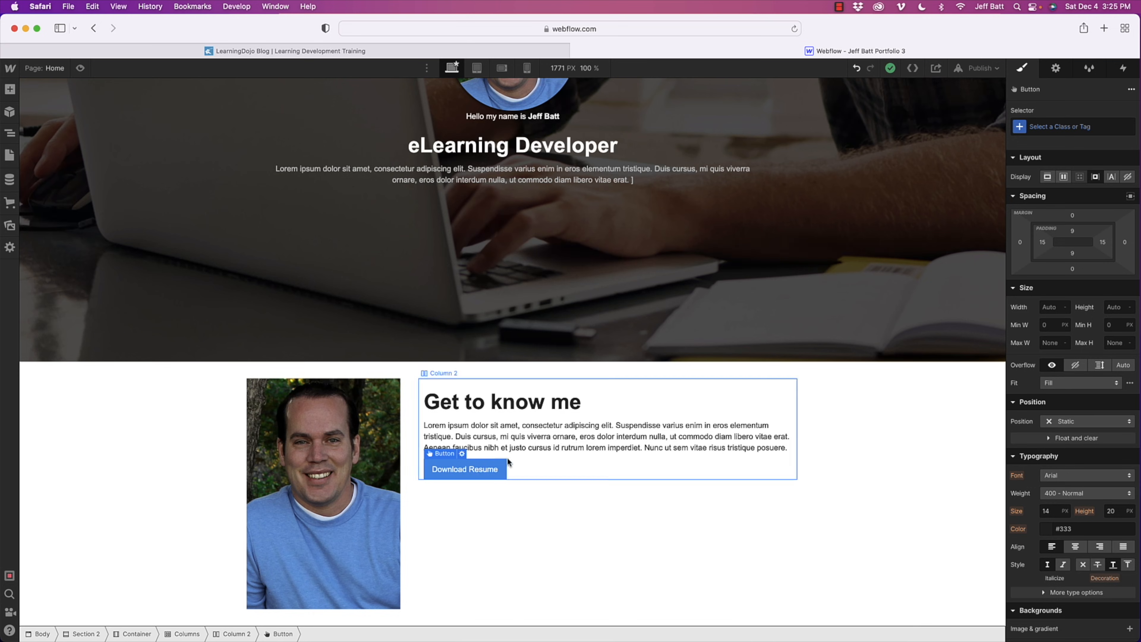
{"action": "left_click", "coordinate": [516, 449]}
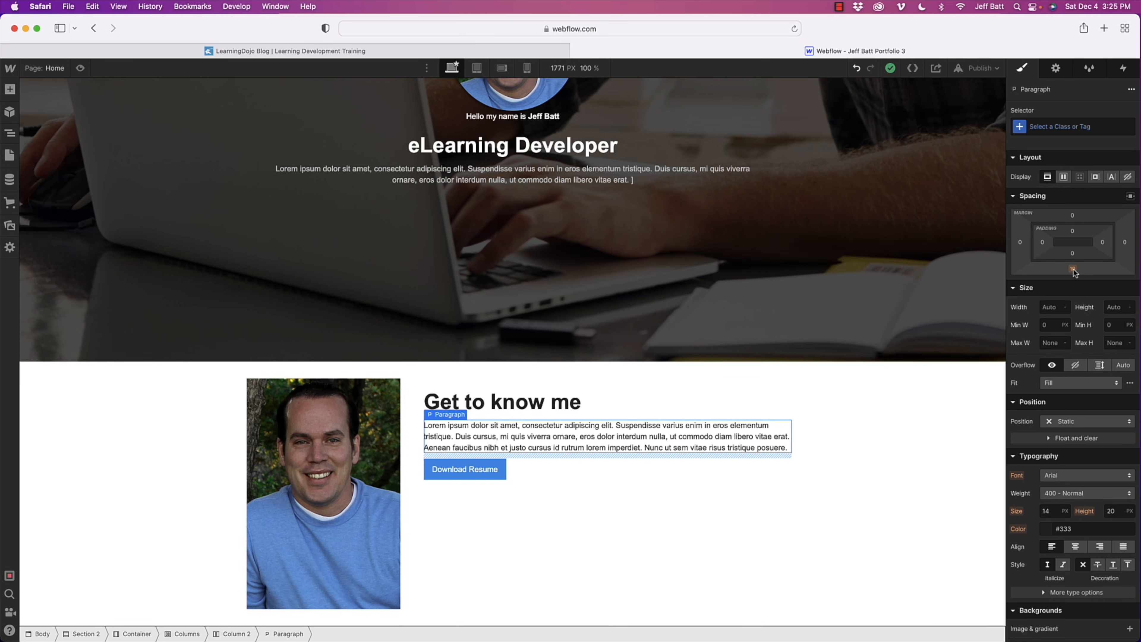
{"action": "mouse_move", "coordinate": [1073, 270]}
{"action": "left_mouse_down"}
{"action": "mouse_move", "coordinate": [1074, 286]}
{"action": "mouse_move", "coordinate": [1077, 273]}
{"action": "left_mouse_up"}
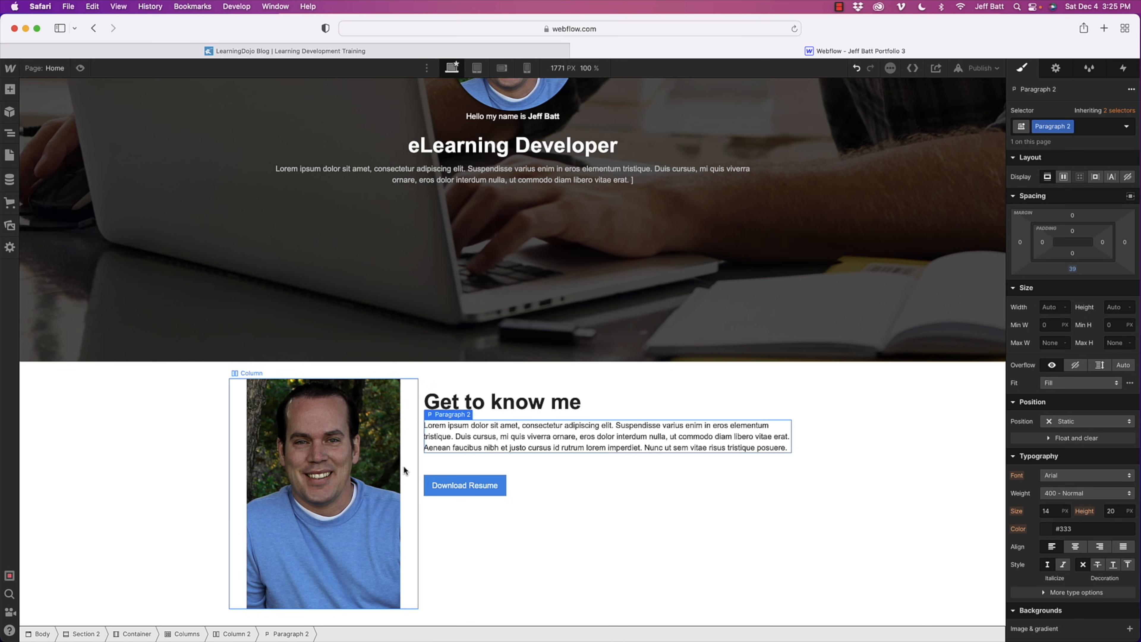
- Select the second column, which holds the heading, paragraph and resume button
{"action": "left_click", "coordinate": [703, 490]}
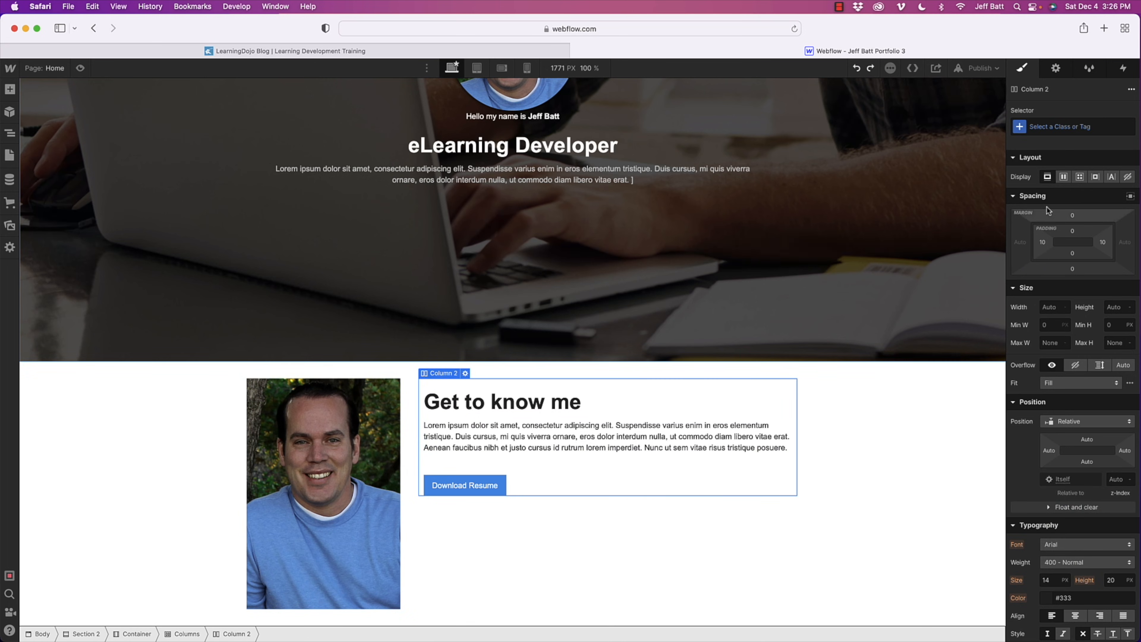
{"action": "left_click", "coordinate": [690, 573]}
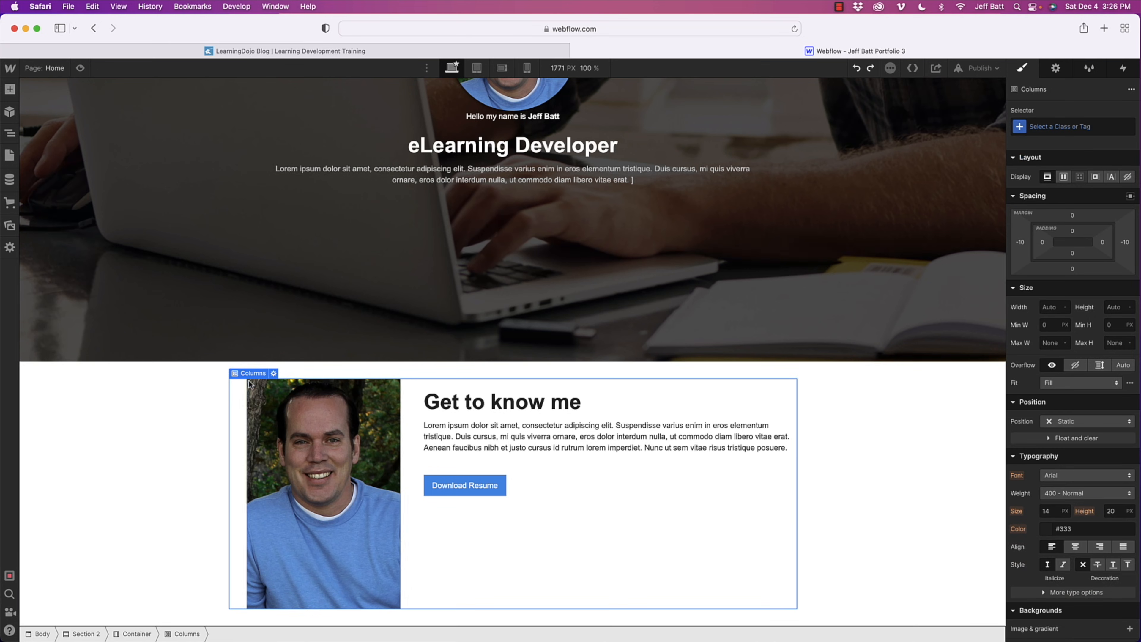
{"action": "mouse_move", "coordinate": [251, 376]}
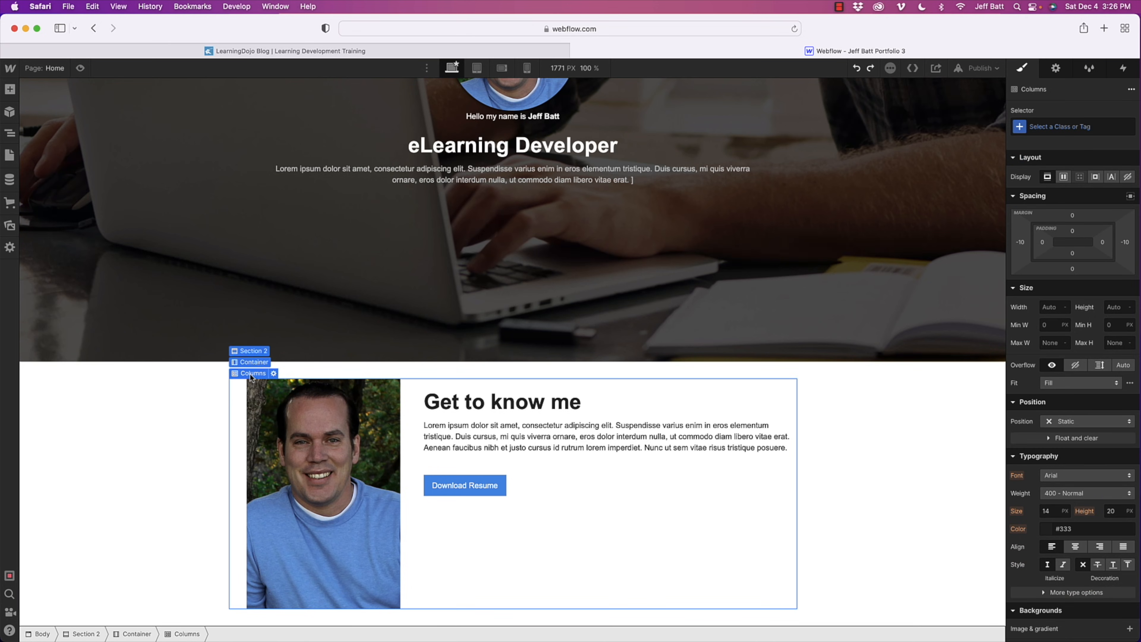
{"action": "left_click", "coordinate": [556, 470]}
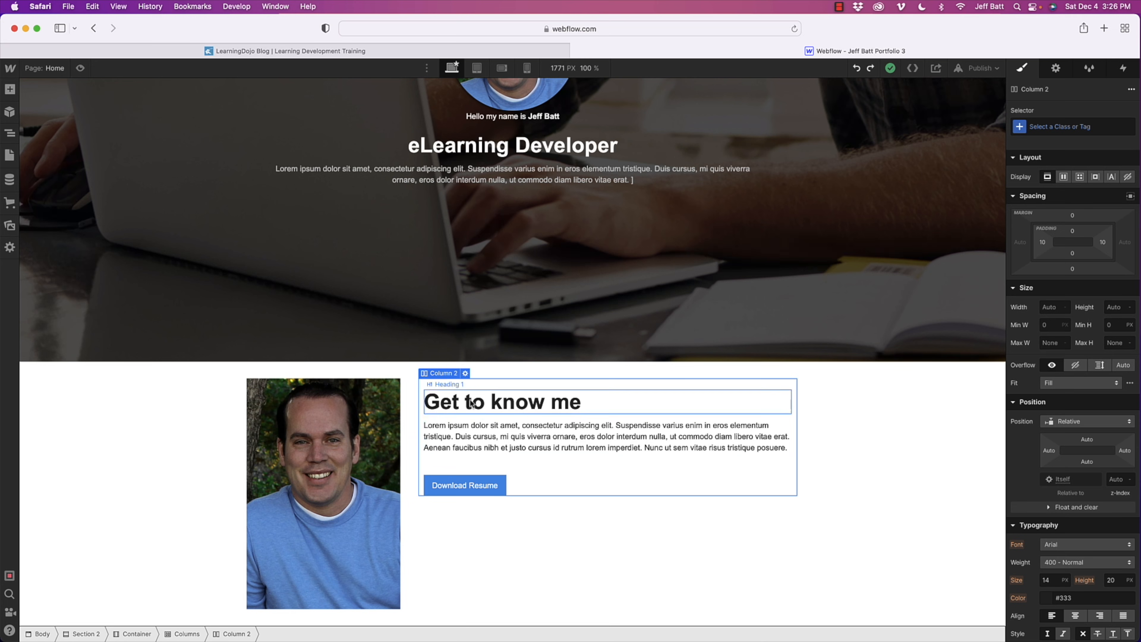
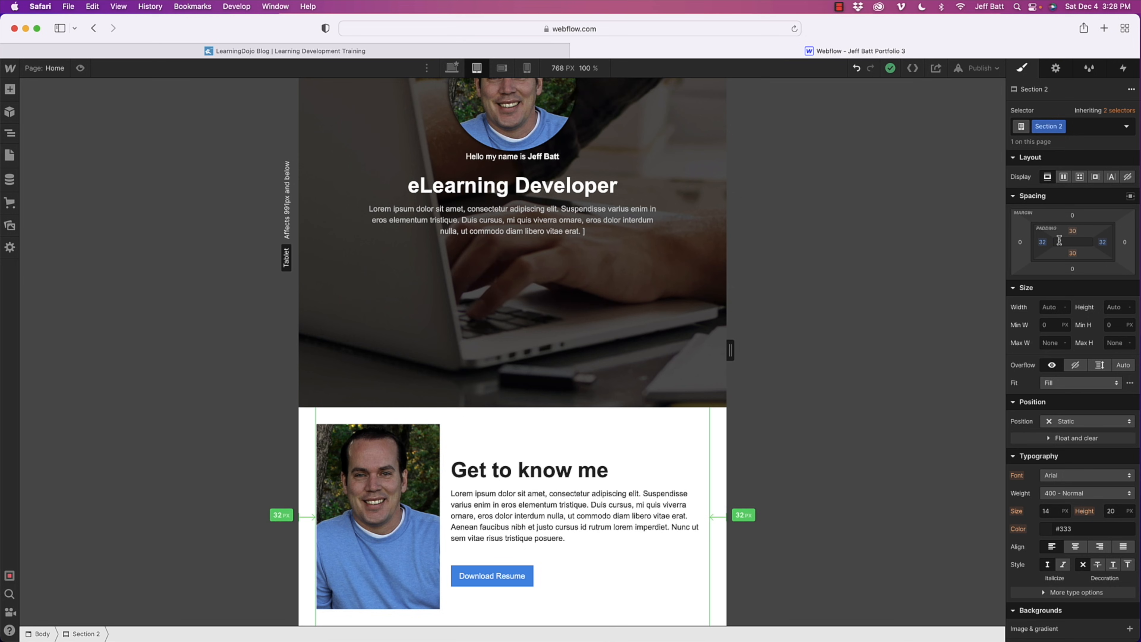
- Set the left and right padding of the "Get to know me" section to 29 px for tablet
{"action": "left_click_drag", "start_coordinate": [1059, 241], "coordinate": [1056, 242]}
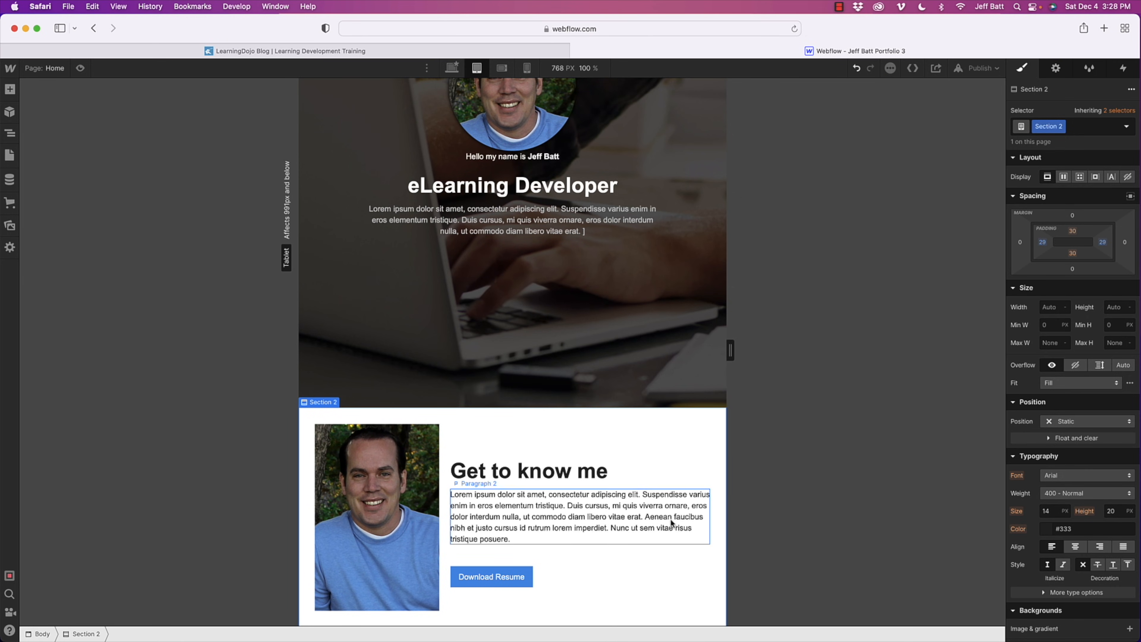
- Set the "Get to know me" heading's font size to 30 px for the mobile landscape layout
{"action": "left_click", "coordinate": [501, 70]}
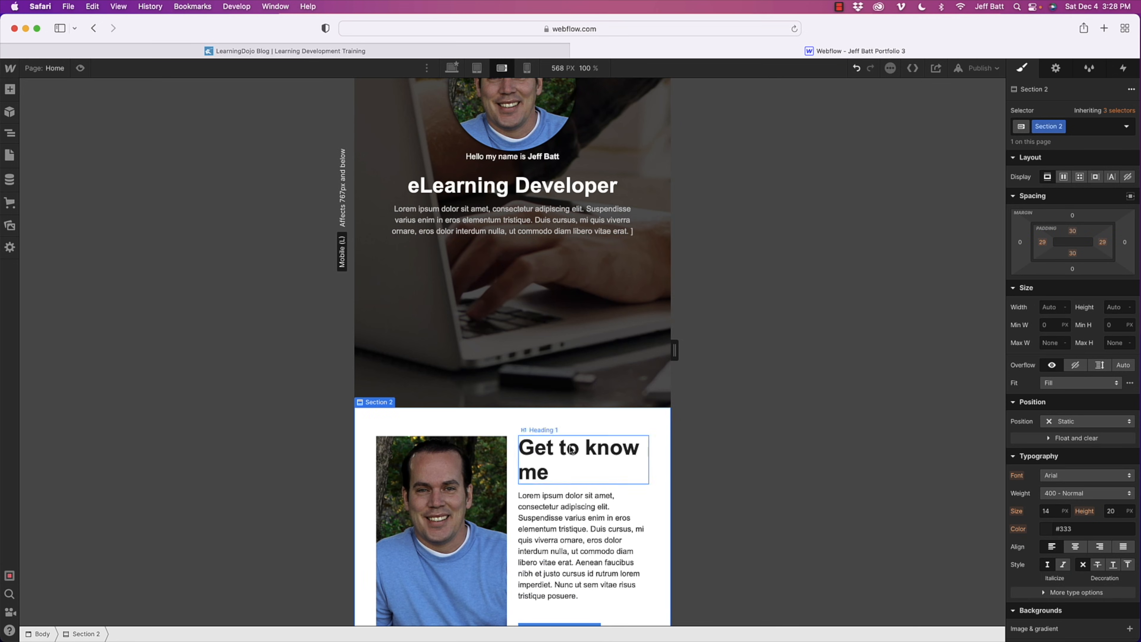
{"action": "scroll", "coordinate": [592, 465], "scroll_direction": "down", "scroll_amount": 1}
{"action": "scroll", "coordinate": [591, 465], "scroll_direction": "down", "scroll_amount": 1}
{"action": "left_click", "coordinate": [591, 442]}
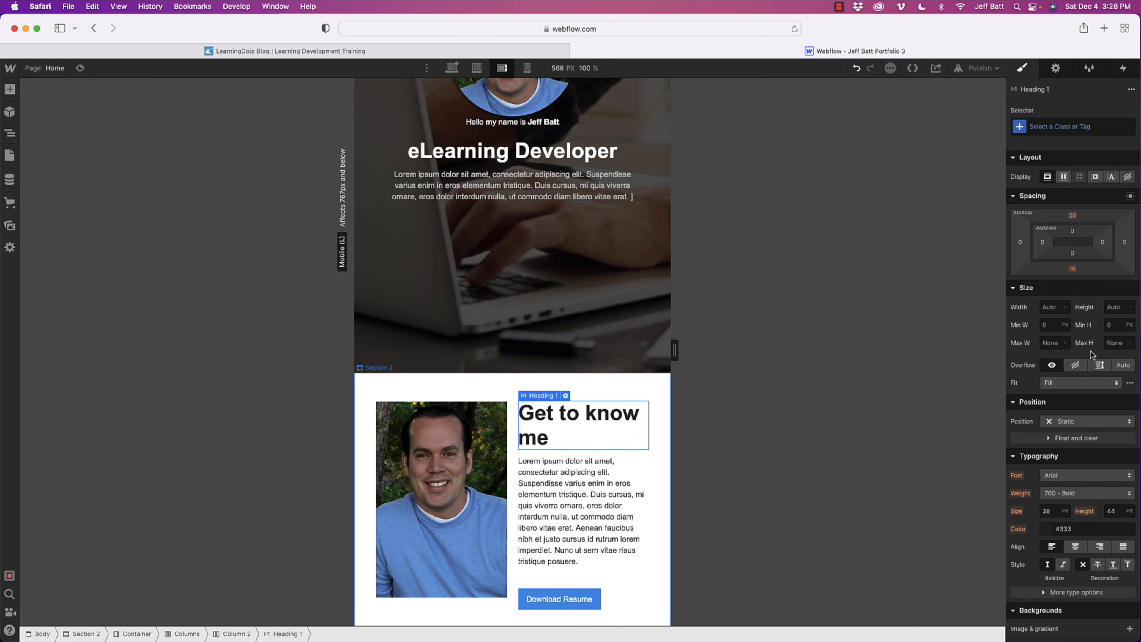
{"action": "left_click", "coordinate": [1060, 515]}
{"action": "key", "text": "Return"}
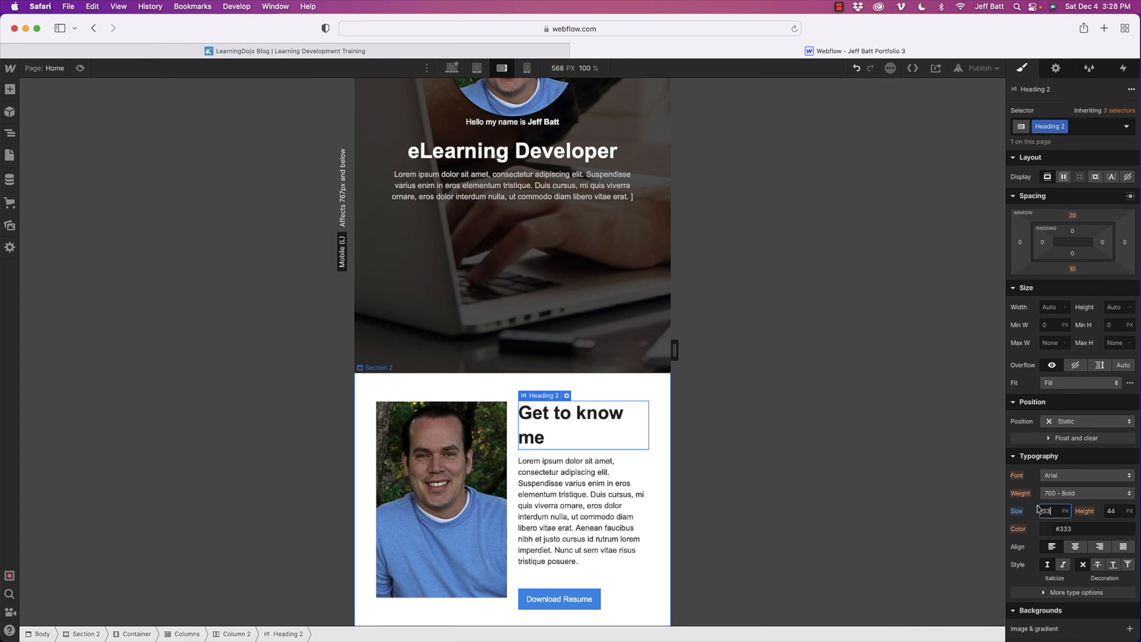
{"action": "left_click_drag", "start_coordinate": [1060, 515], "coordinate": [1024, 507]}
{"action": "type", "text": "30"}
{"action": "key", "text": "Return"}
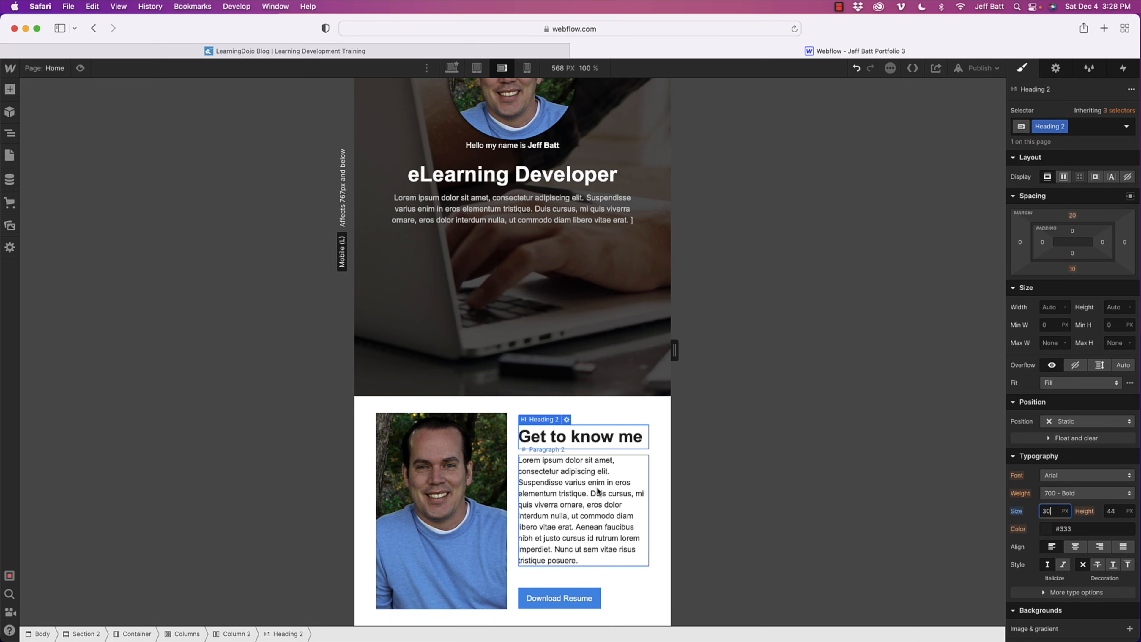
- Make the columns' children wrap in the mobile portrait layout and compare it with mobile landscape
{"action": "left_click", "coordinate": [527, 68]}
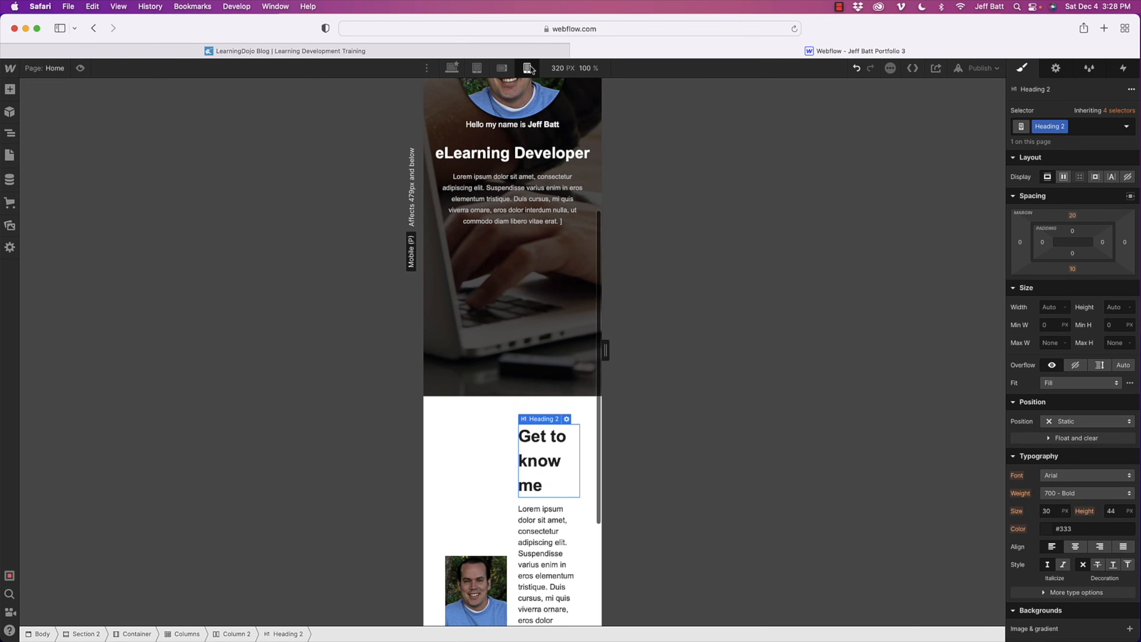
{"action": "scroll", "coordinate": [524, 416], "scroll_direction": "down", "scroll_amount": 5}
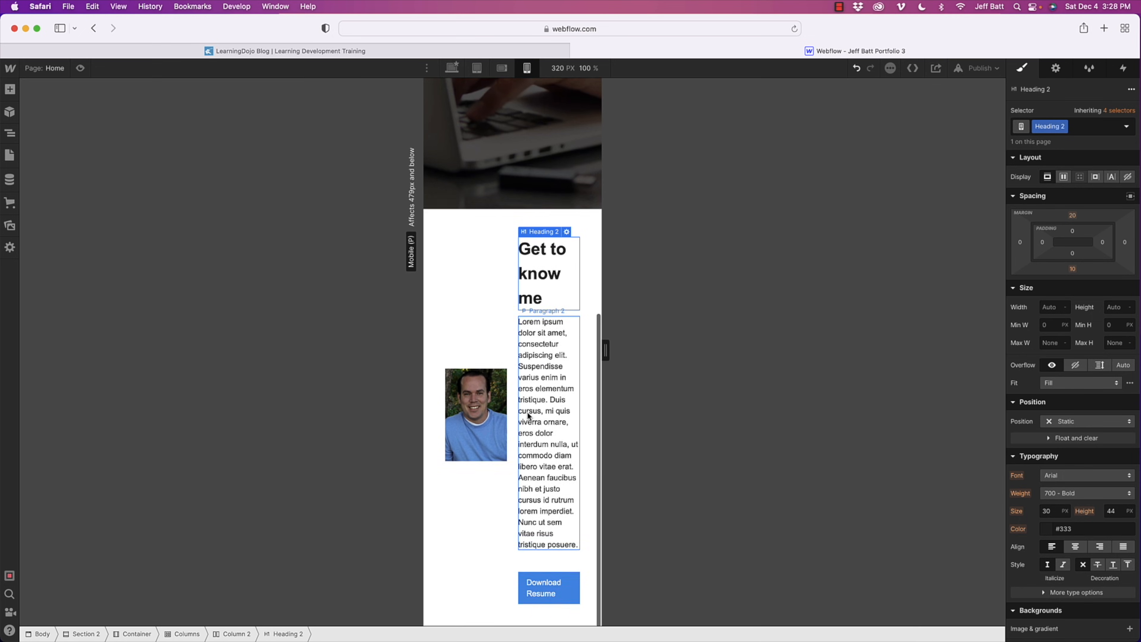
{"action": "left_click", "coordinate": [488, 243]}
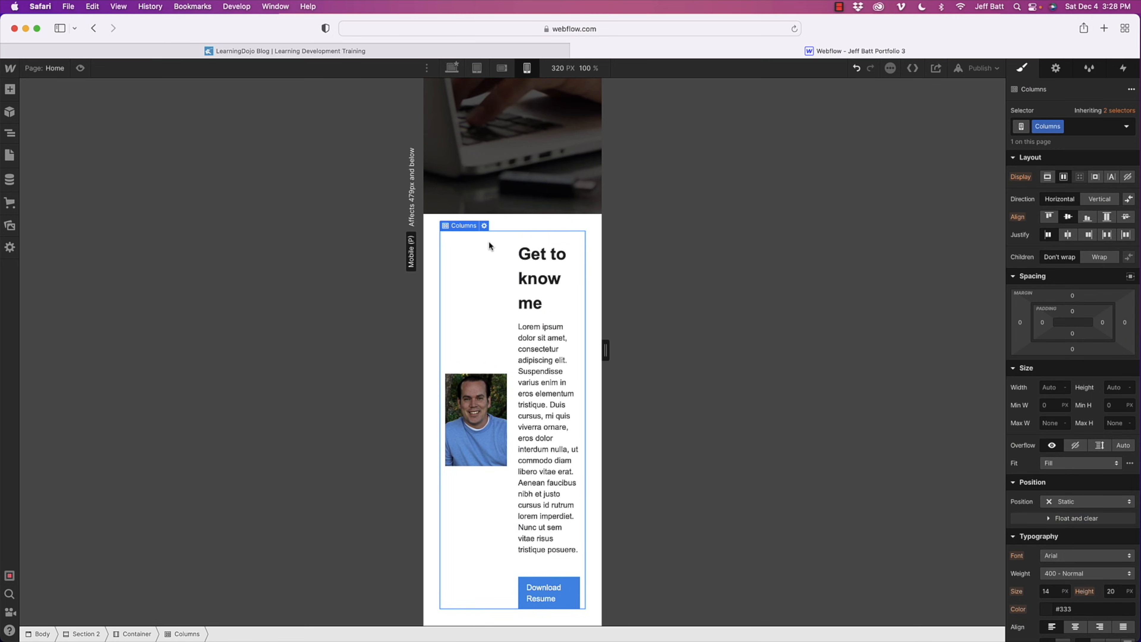
{"action": "left_click", "coordinate": [483, 225]}
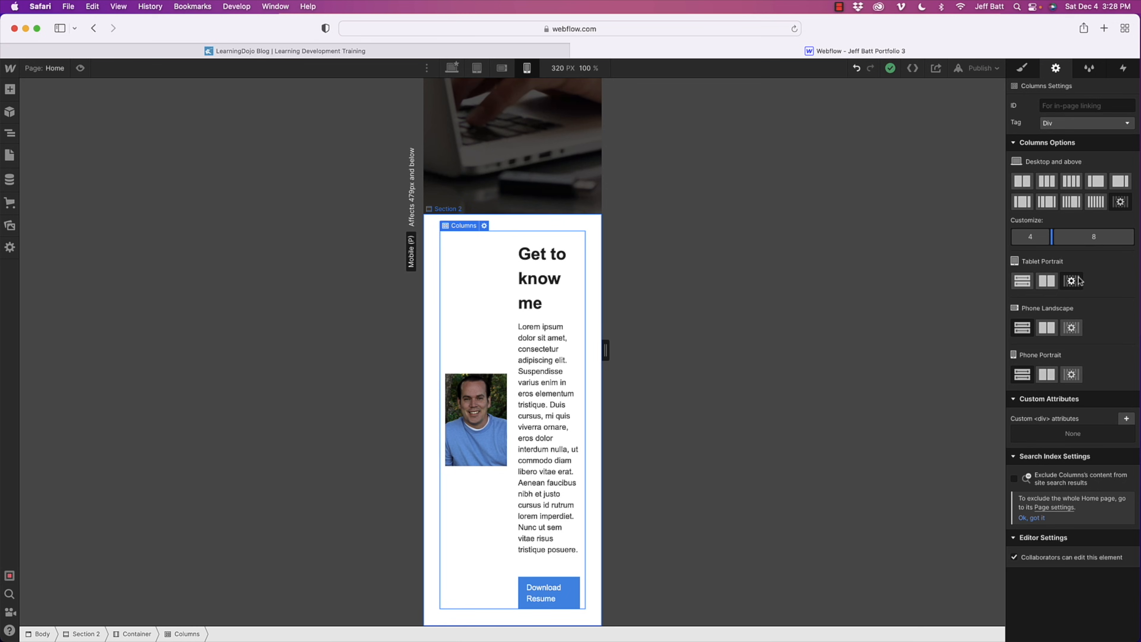
{"action": "left_click", "coordinate": [1120, 202]}
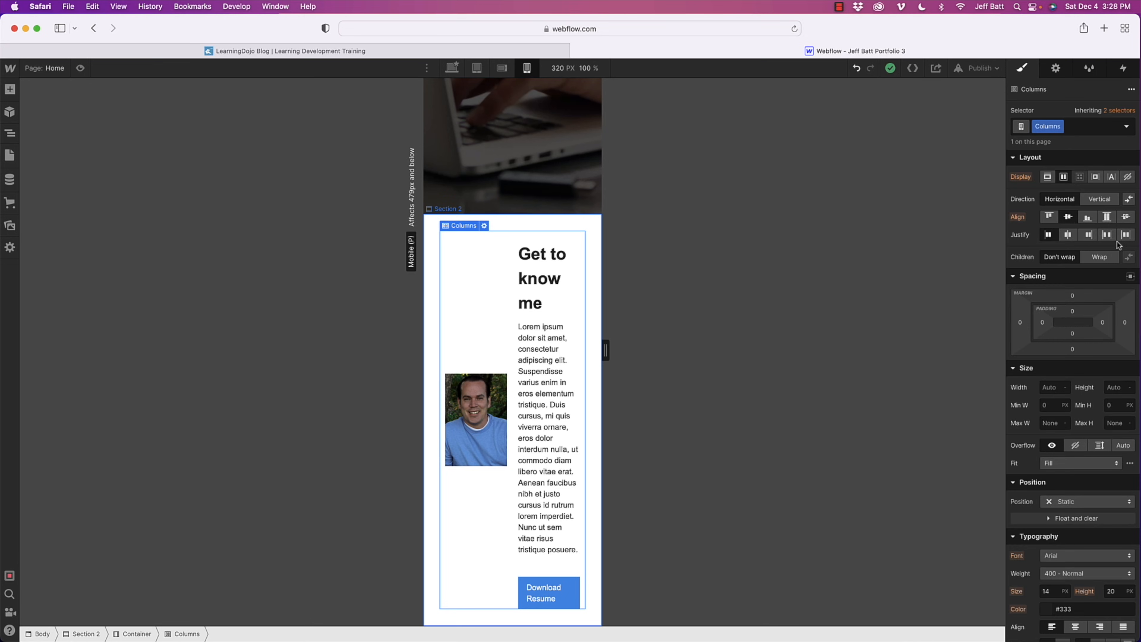
{"action": "left_click", "coordinate": [1104, 258]}
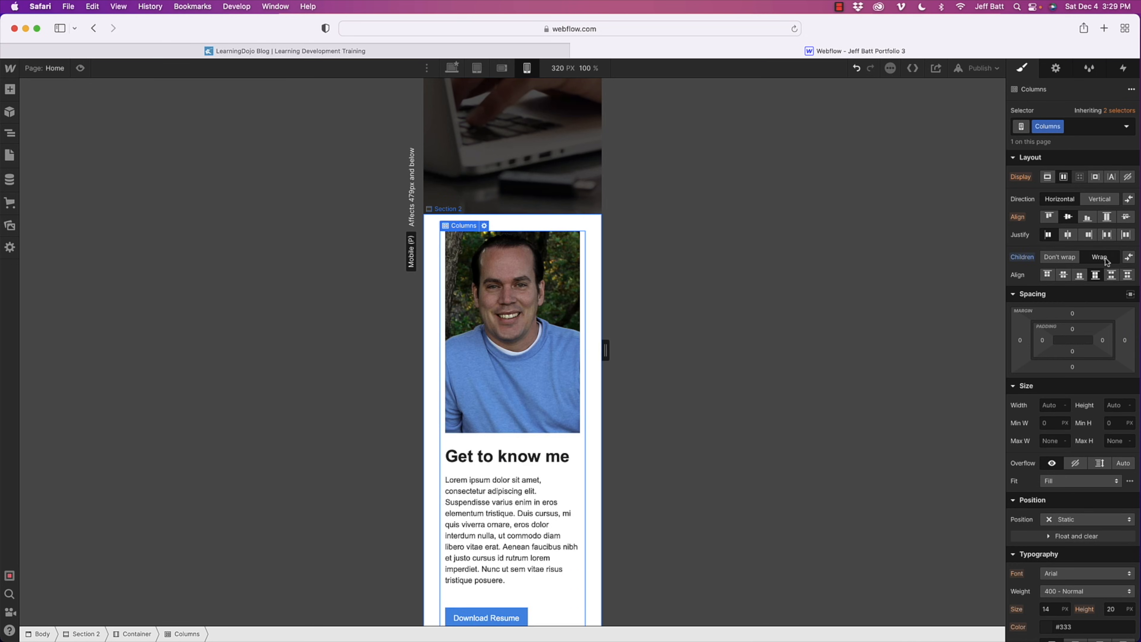
{"action": "left_click", "coordinate": [501, 70]}
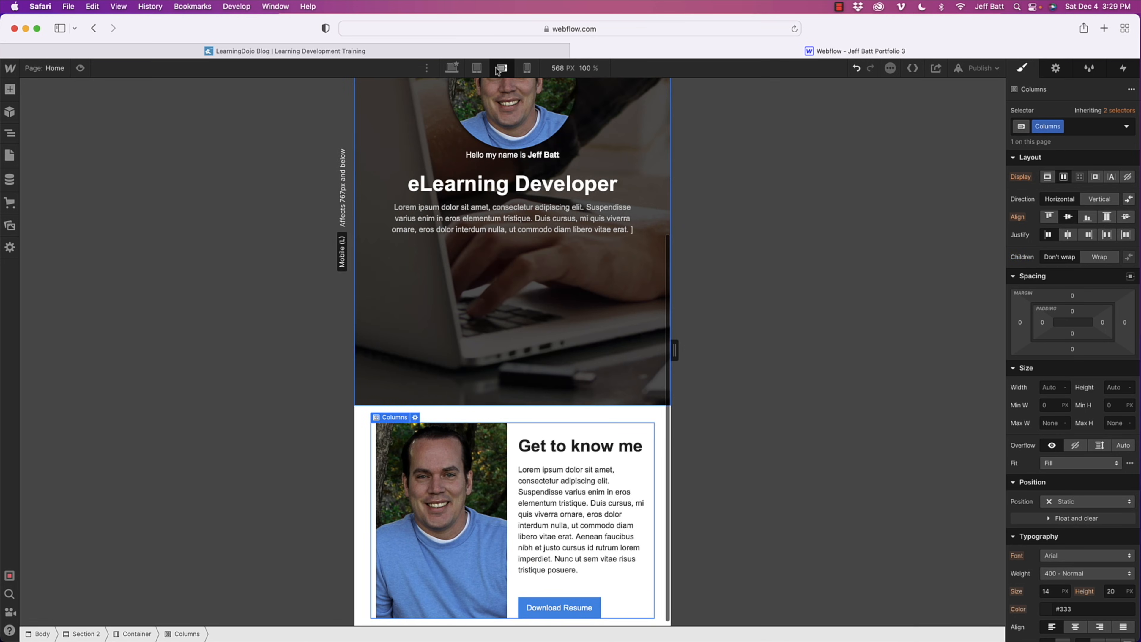
{"action": "left_click", "coordinate": [527, 69]}
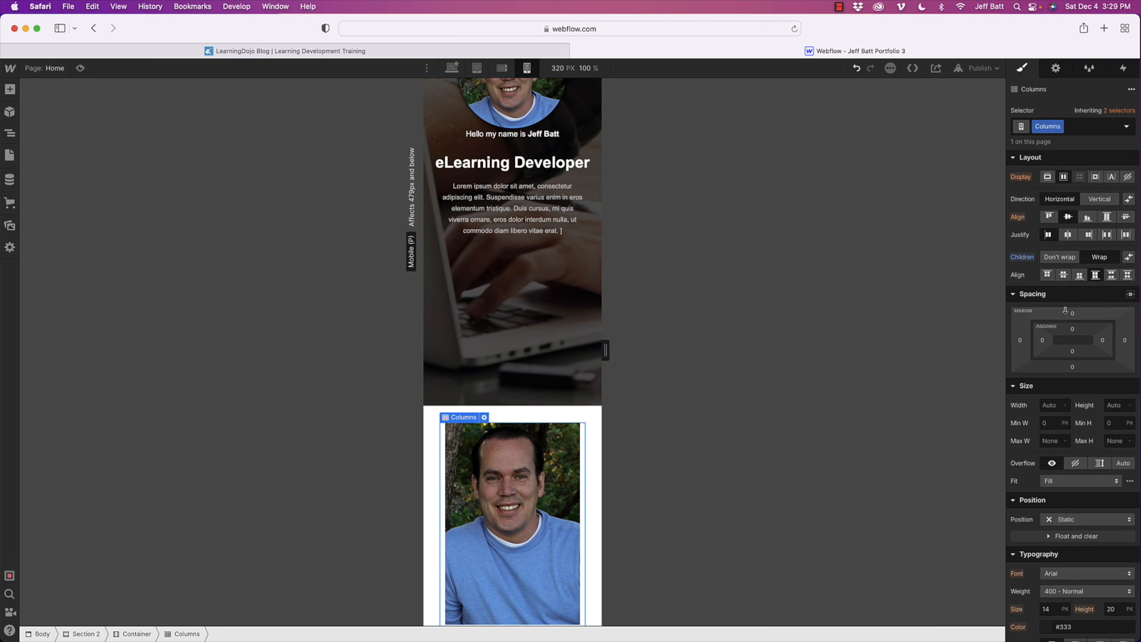
{"action": "scroll", "coordinate": [550, 379], "scroll_direction": "down", "scroll_amount": 5}
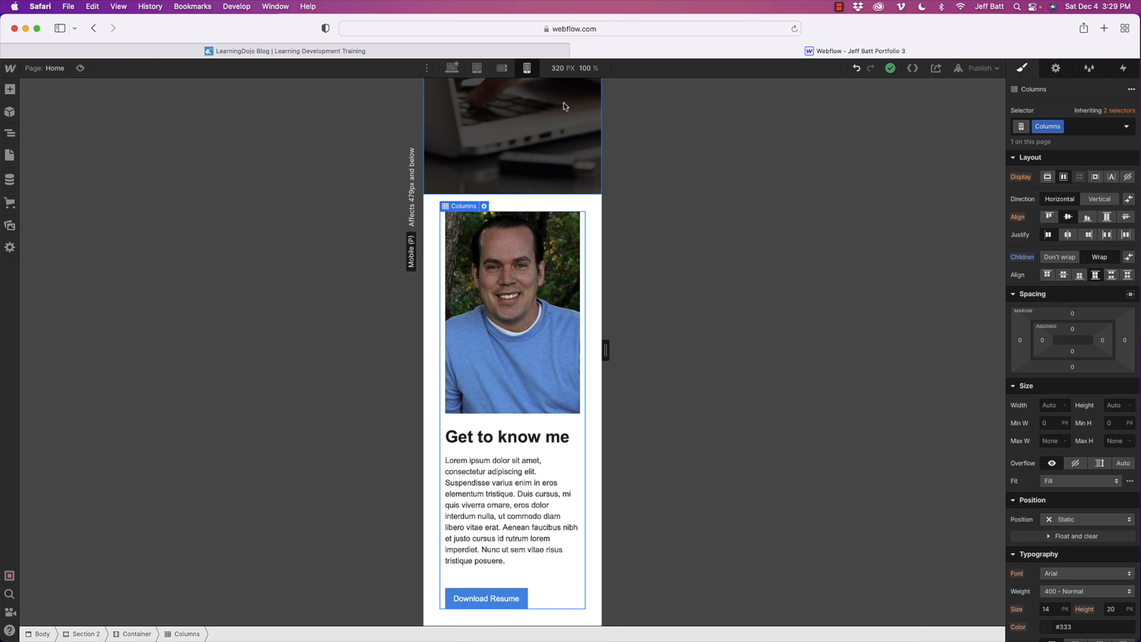
- Add an outside box shadow to the portrait image on desktop with distance 0 px and size 1 px
{"action": "left_click", "coordinate": [452, 68]}
{"action": "left_click", "coordinate": [383, 425]}
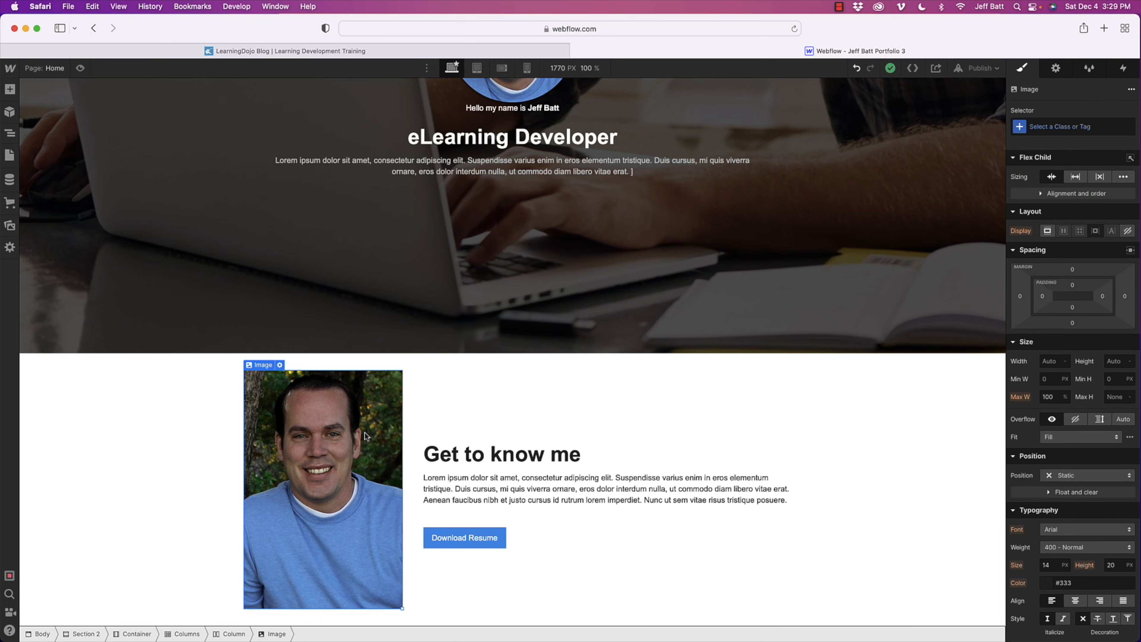
{"action": "scroll", "coordinate": [1062, 530], "scroll_direction": "down", "scroll_amount": 7}
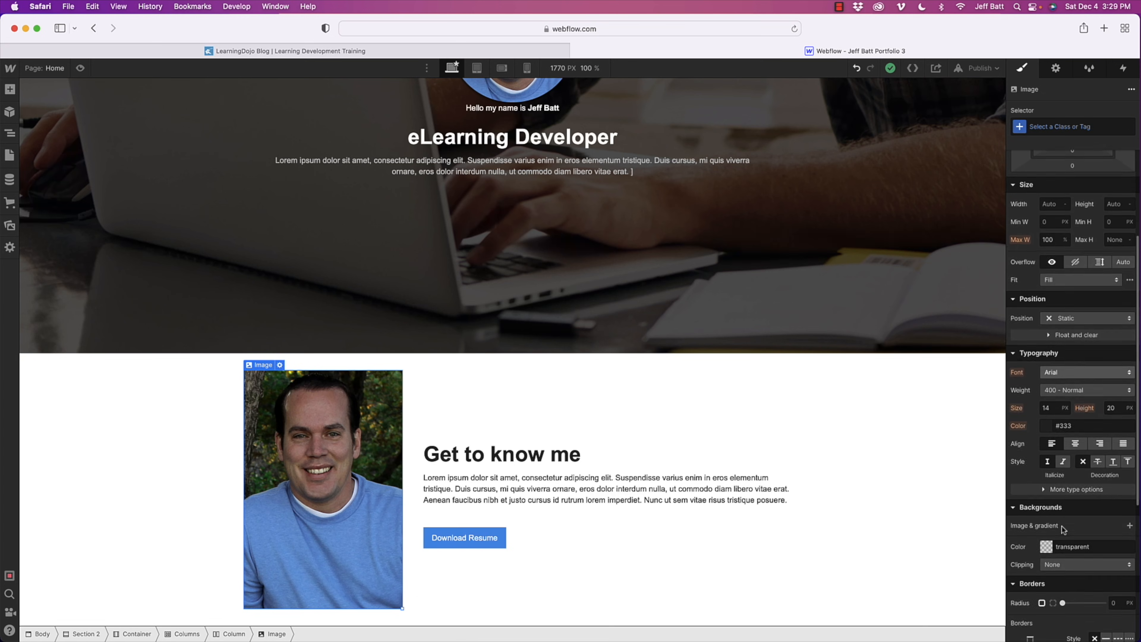
{"action": "scroll", "coordinate": [1062, 531], "scroll_direction": "down", "scroll_amount": 4}
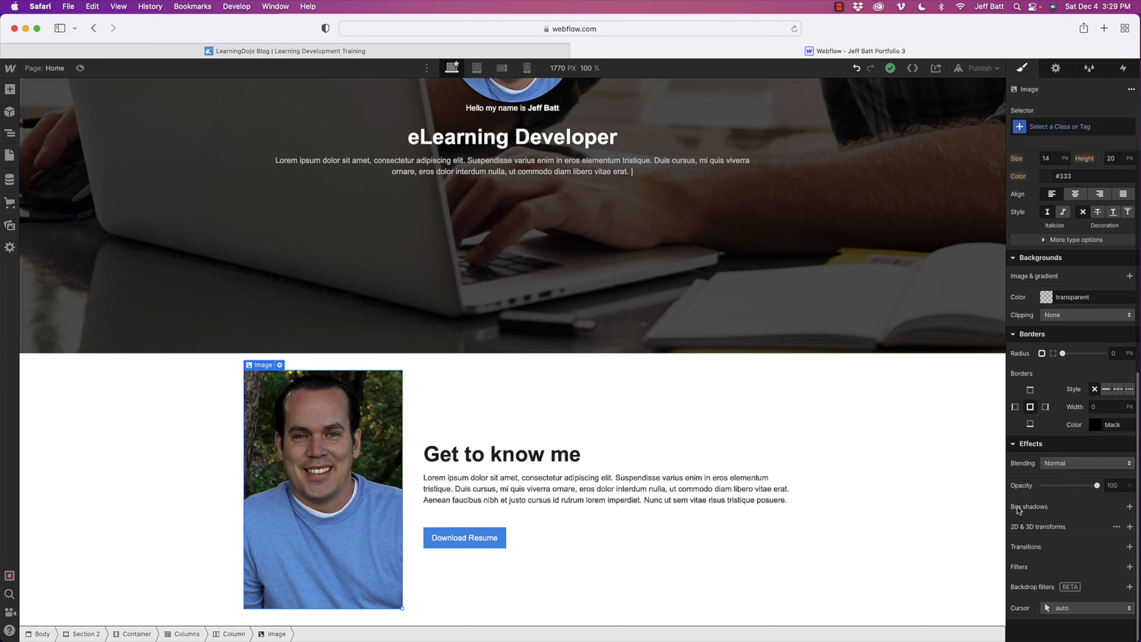
{"action": "left_click", "coordinate": [1129, 506]}
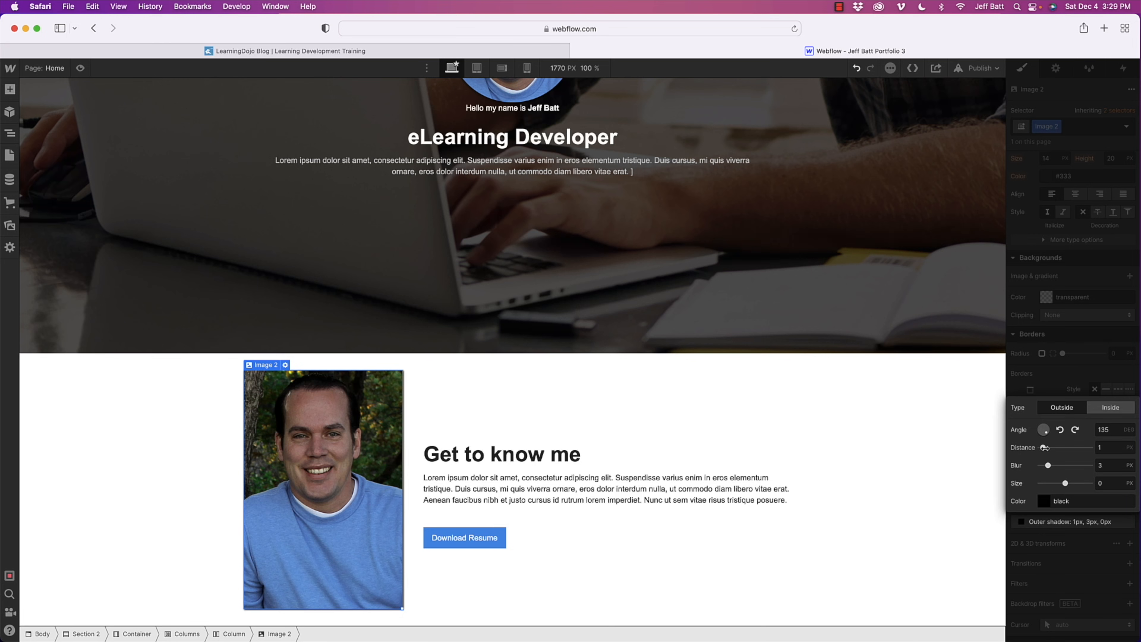
{"action": "left_click_drag", "start_coordinate": [1044, 448], "coordinate": [1038, 448]}
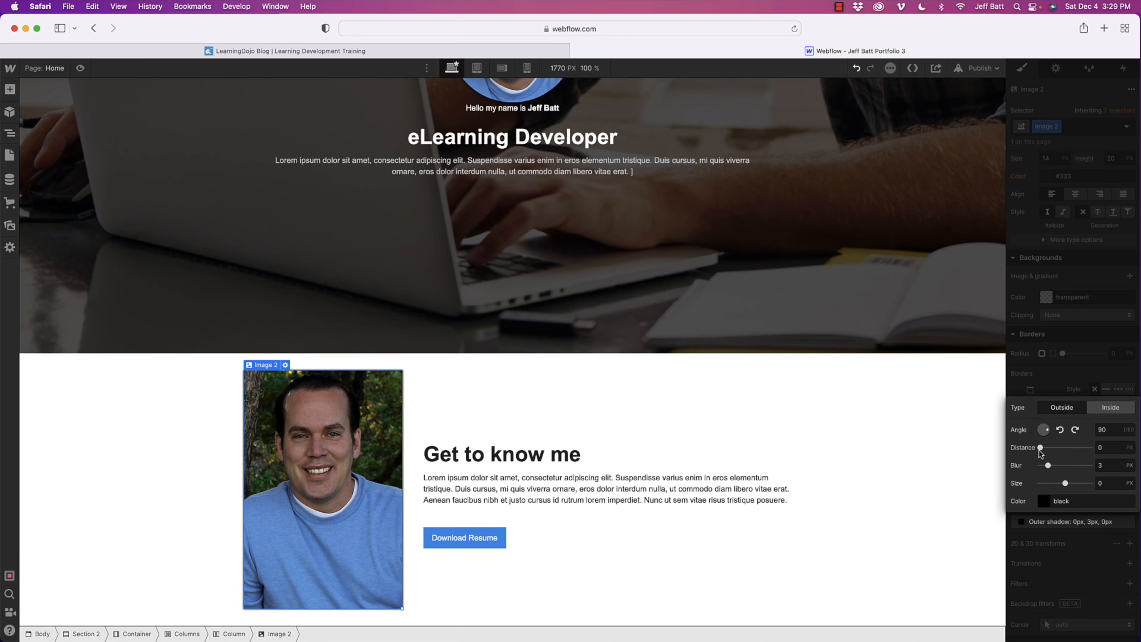
{"action": "left_click_drag", "start_coordinate": [1065, 483], "coordinate": [1066, 483]}
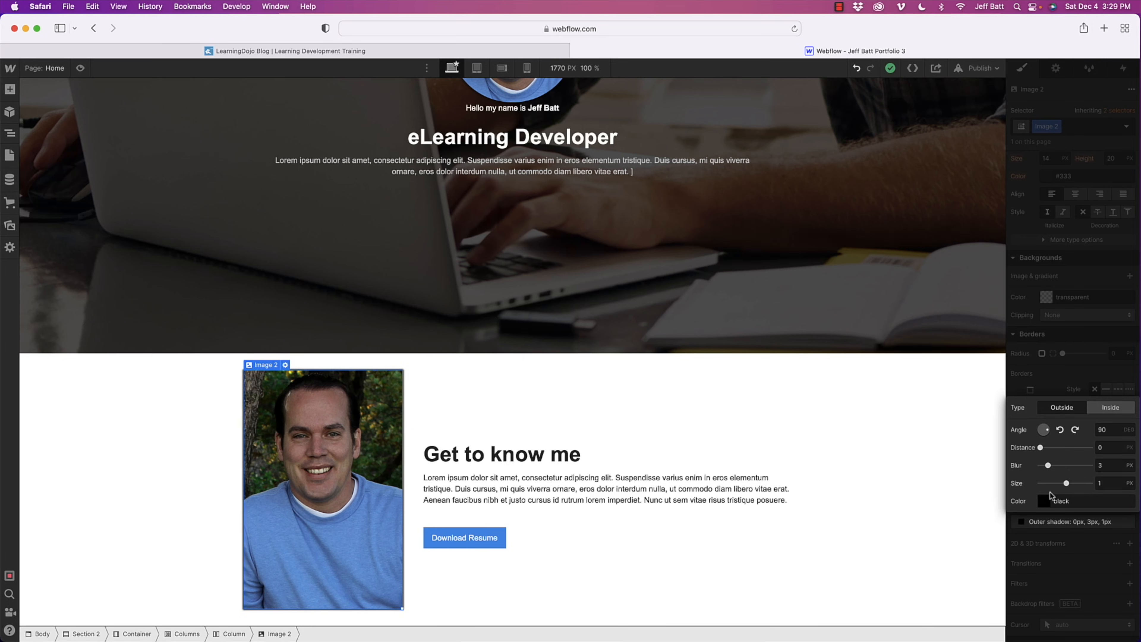
- Lower the portrait's black shadow color to 63% opacity and set its blur to 6 px
{"action": "left_click", "coordinate": [1043, 501]}
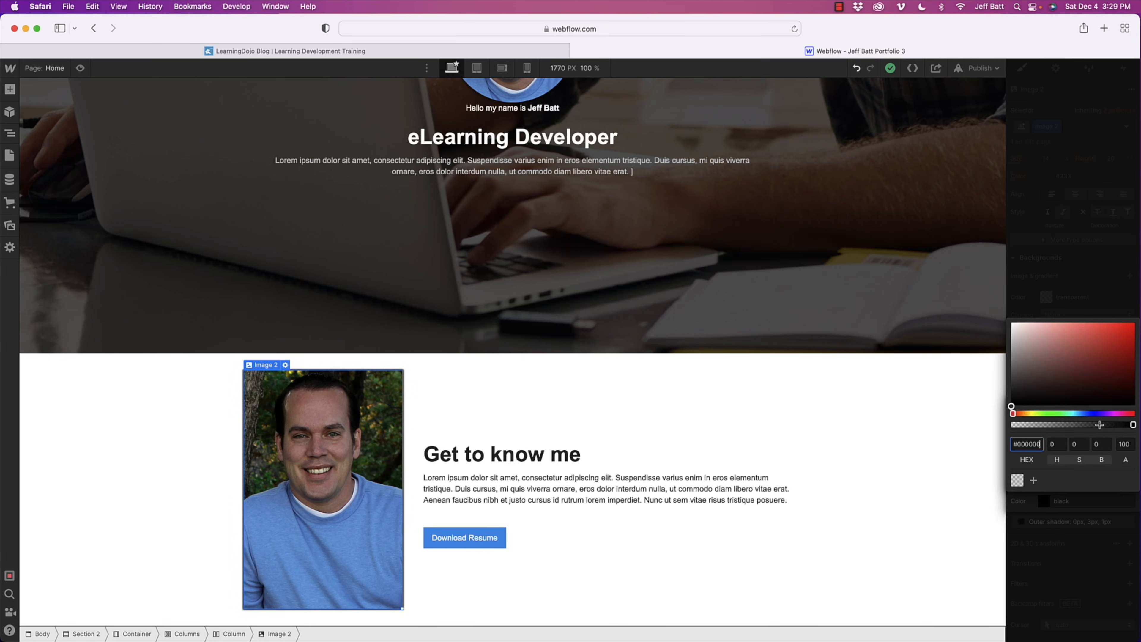
{"action": "left_click_drag", "start_coordinate": [1110, 424], "coordinate": [1095, 424]}
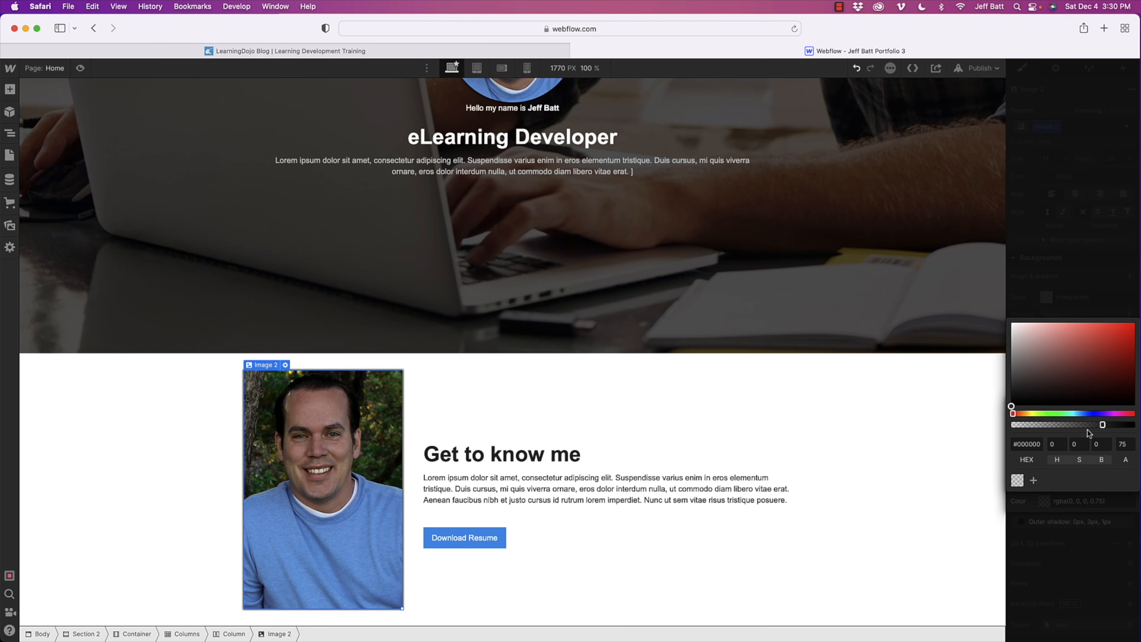
{"action": "left_click_drag", "start_coordinate": [1088, 425], "coordinate": [1086, 425]}
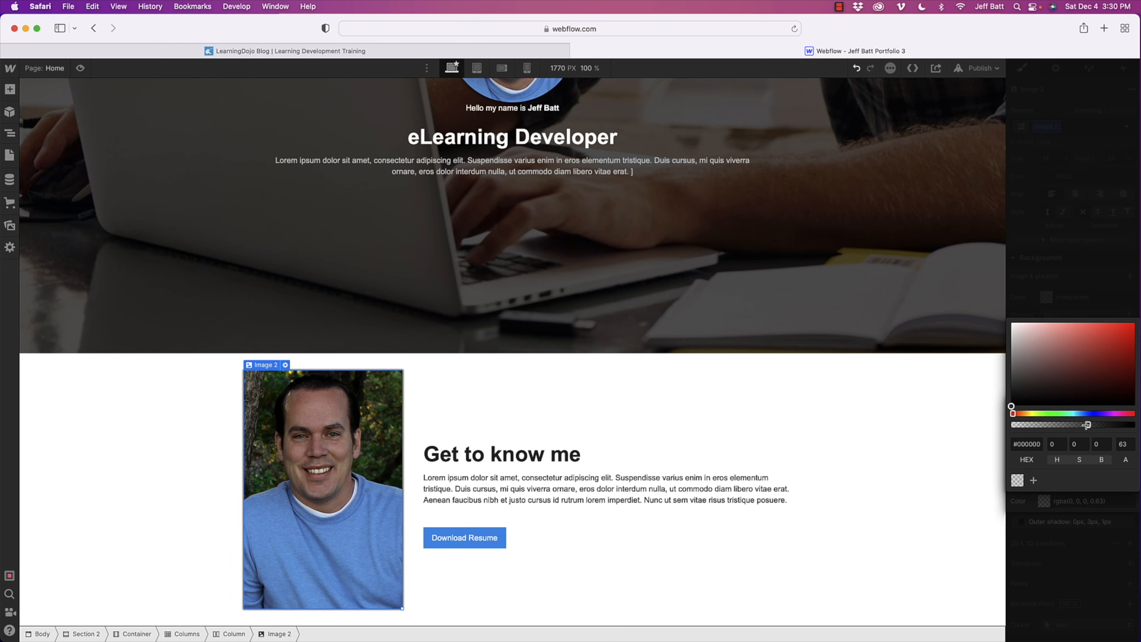
{"action": "left_click", "coordinate": [1079, 249]}
{"action": "left_click_drag", "start_coordinate": [1051, 465], "coordinate": [1058, 466]}
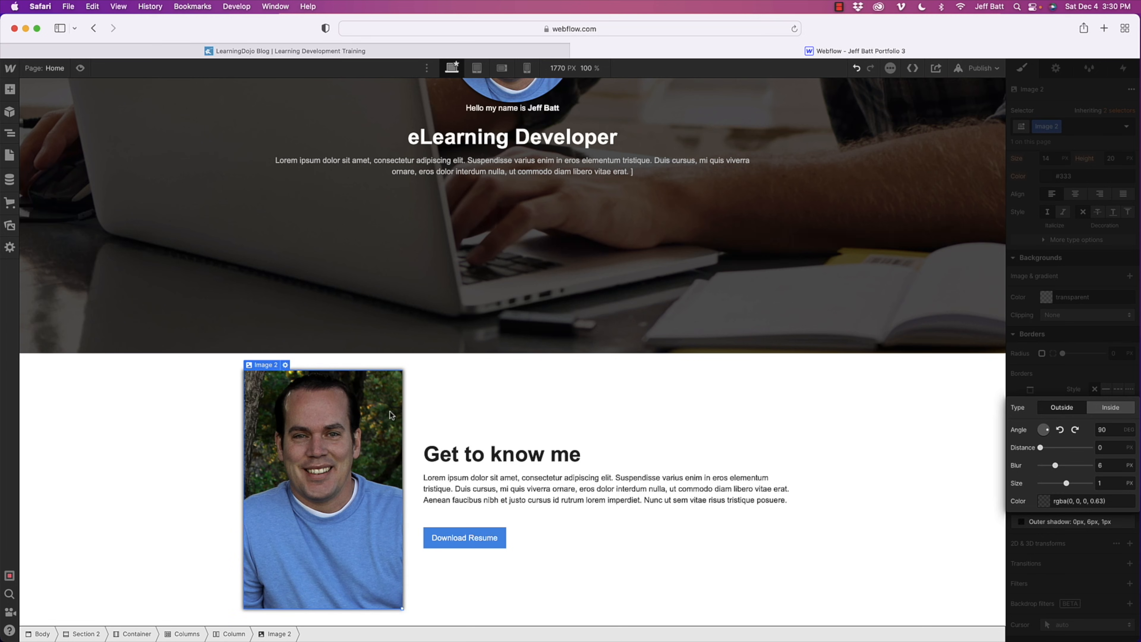
{"action": "left_click", "coordinate": [512, 474]}
{"action": "left_click", "coordinate": [211, 397]}
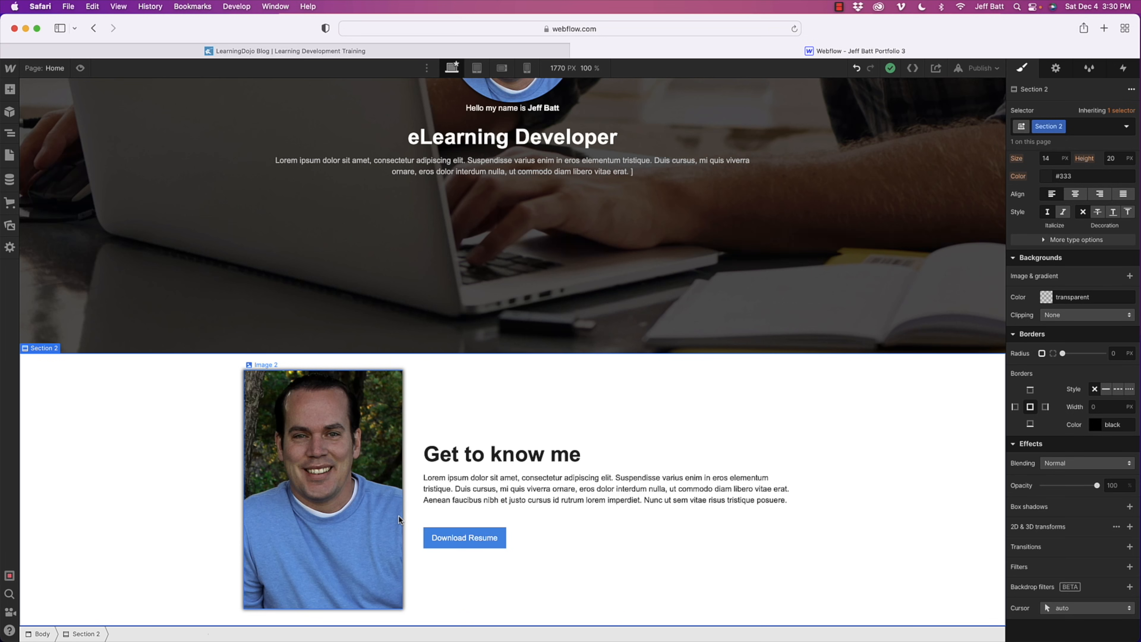
- Give the portrait image a 5 px corner radius and a 5 px solid border on all sides
{"action": "left_click", "coordinate": [398, 520]}
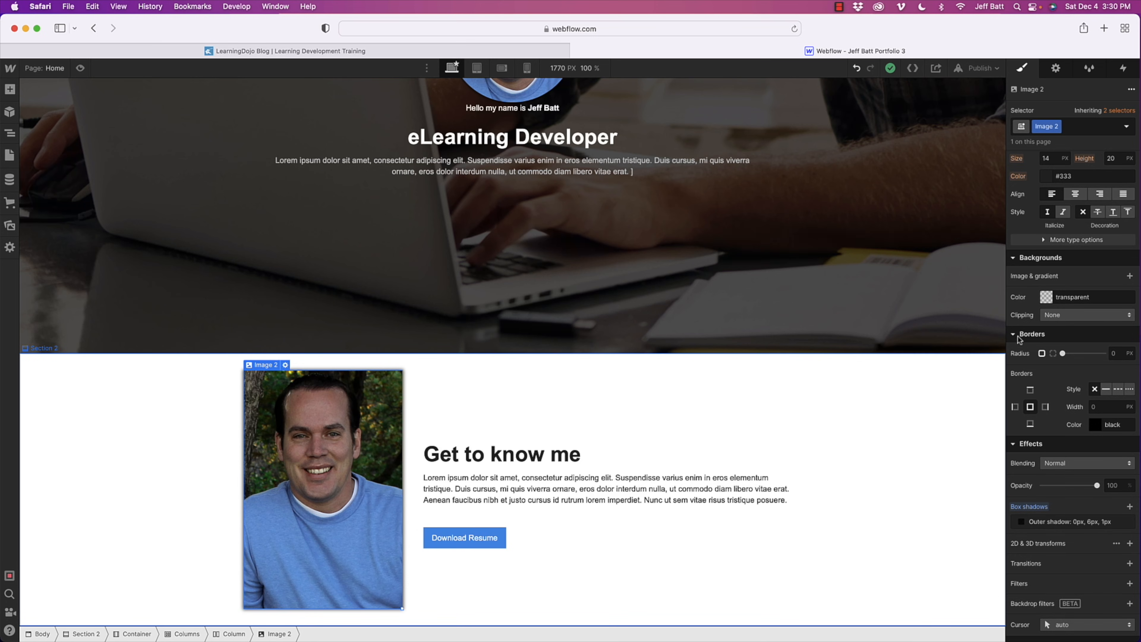
{"action": "left_click", "coordinate": [1121, 353]}
{"action": "type", "text": "5"}
{"action": "key", "text": "Return"}
{"action": "left_click", "coordinate": [1105, 406]}
{"action": "type", "text": "5"}
{"action": "key", "text": "Return"}
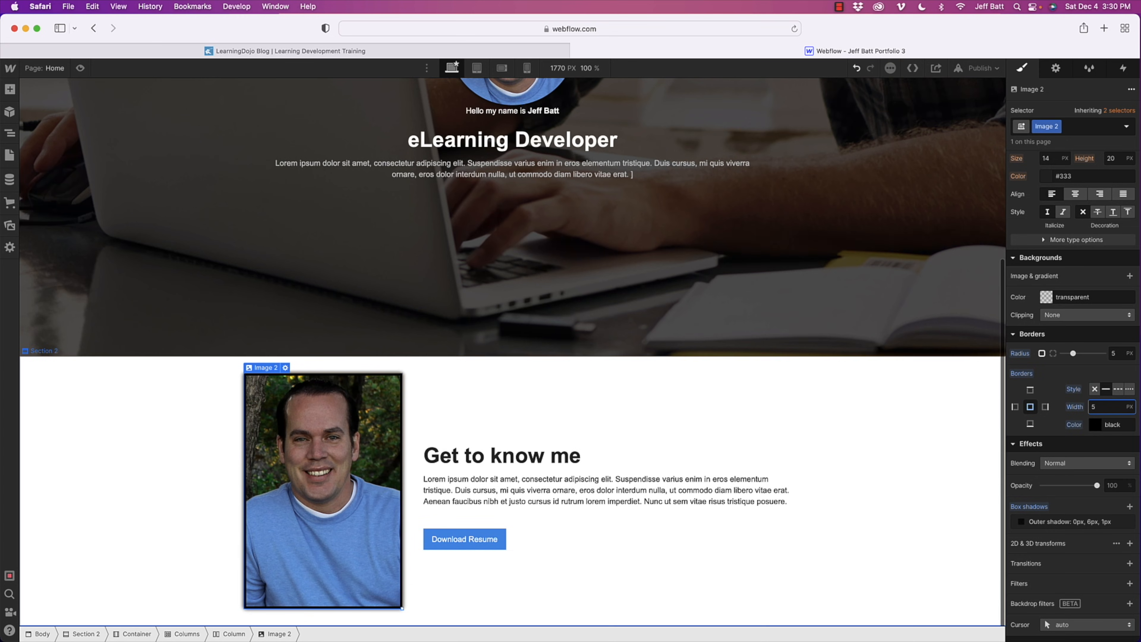
- Change the portrait's border color to white (#ffffff)
{"action": "left_click", "coordinate": [1095, 430]}
{"action": "left_click_drag", "start_coordinate": [1067, 467], "coordinate": [985, 436]}
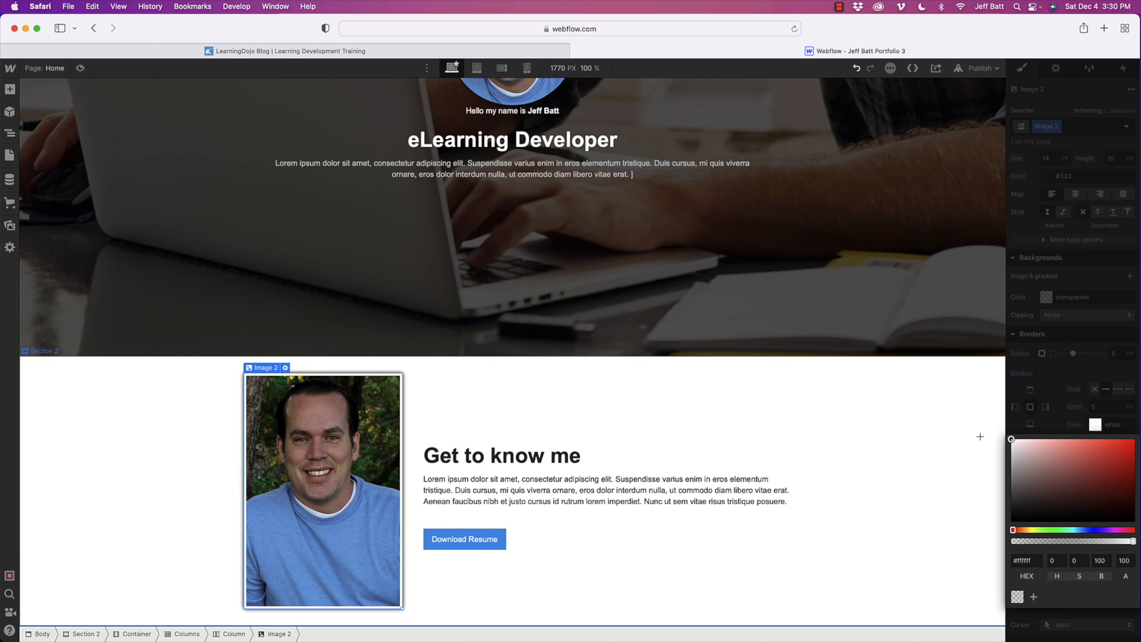
{"action": "left_click", "coordinate": [823, 419]}
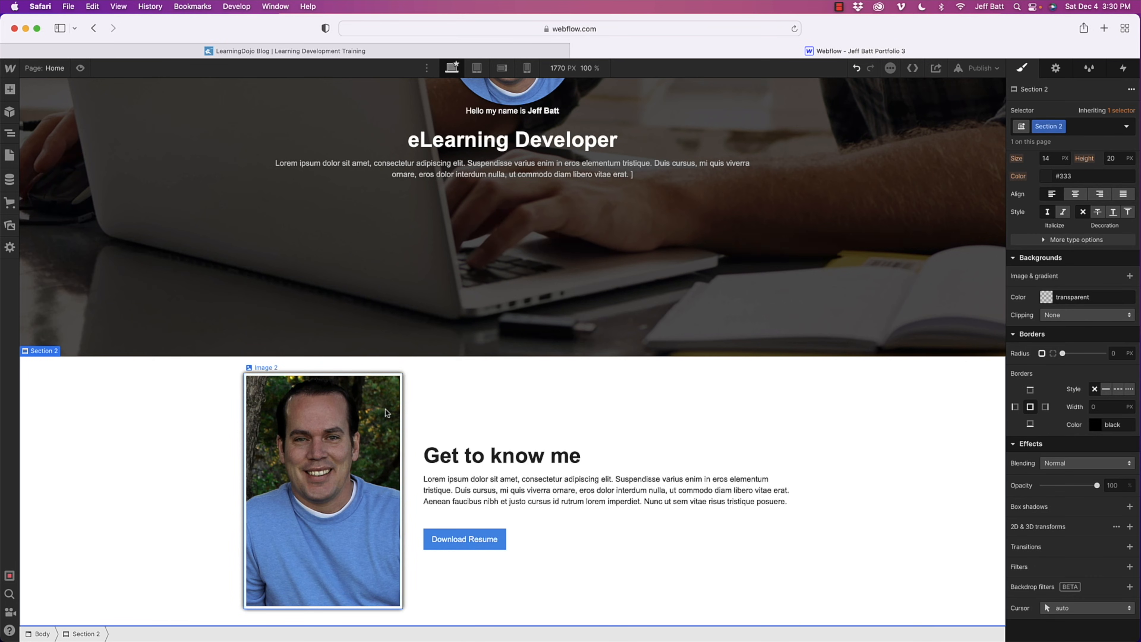
- Set only the bottom border of the portrait image to 15 px wide
{"action": "left_click", "coordinate": [265, 601]}
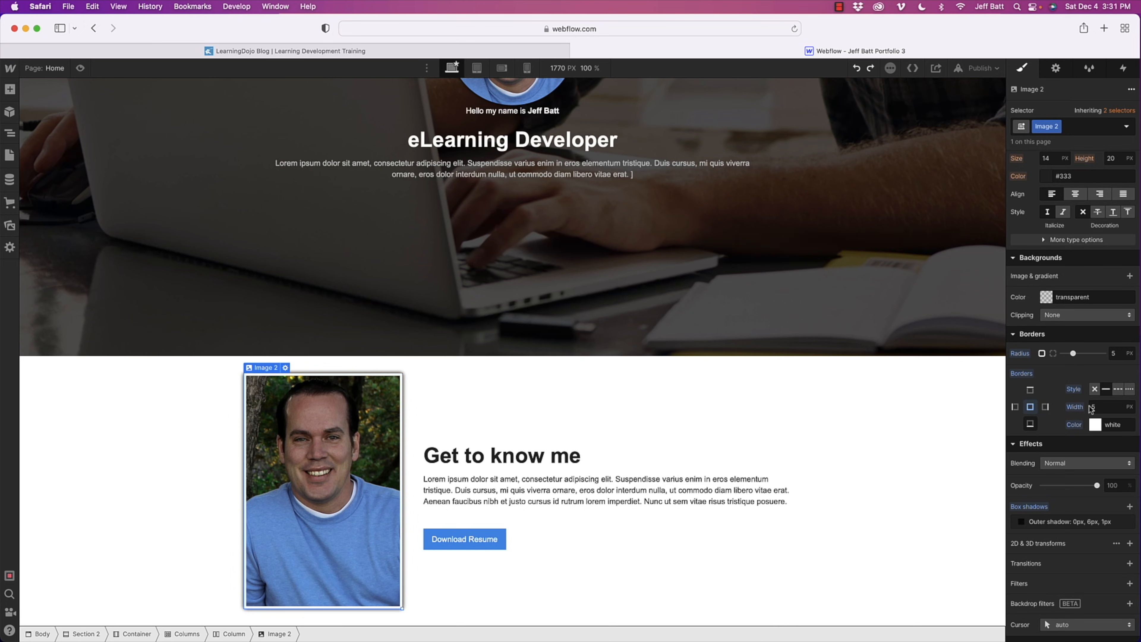
{"action": "left_click", "coordinate": [1106, 406]}
{"action": "type", "text": "15"}
{"action": "left_click", "coordinate": [847, 511]}
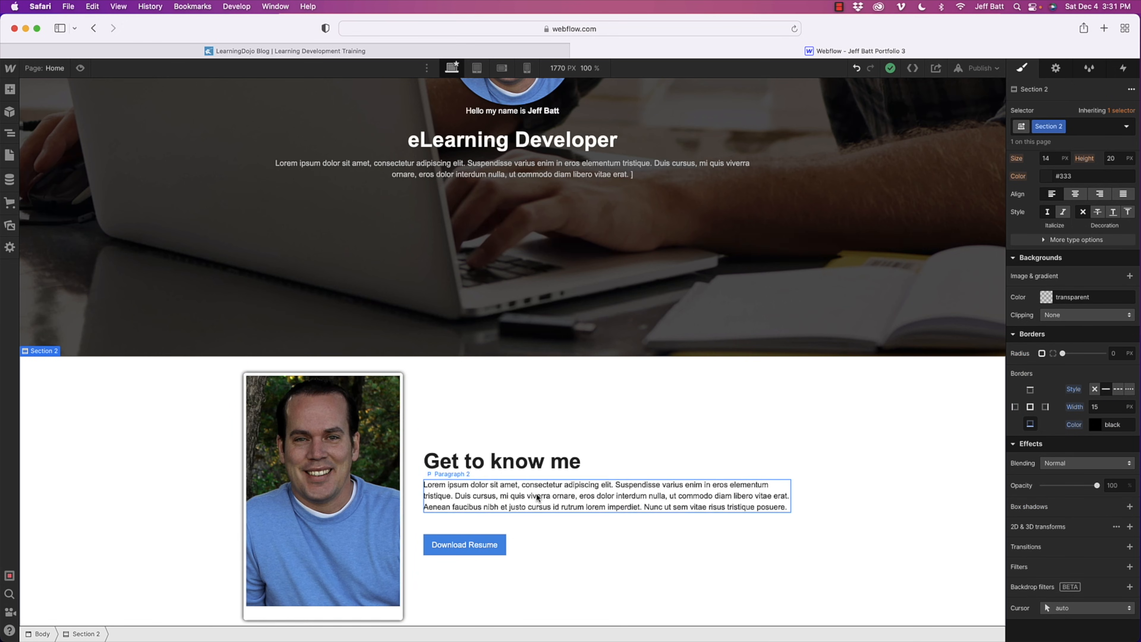
{"action": "left_click", "coordinate": [625, 509]}
{"action": "scroll", "coordinate": [648, 514], "scroll_direction": "down", "scroll_amount": 1}
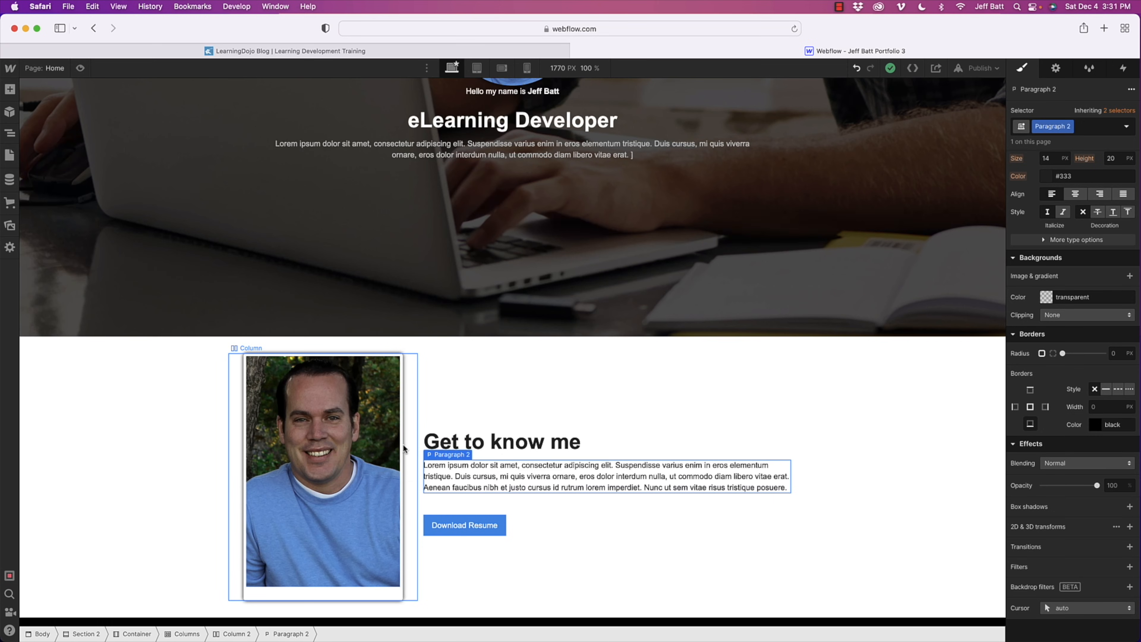
{"action": "left_click", "coordinate": [862, 378]}
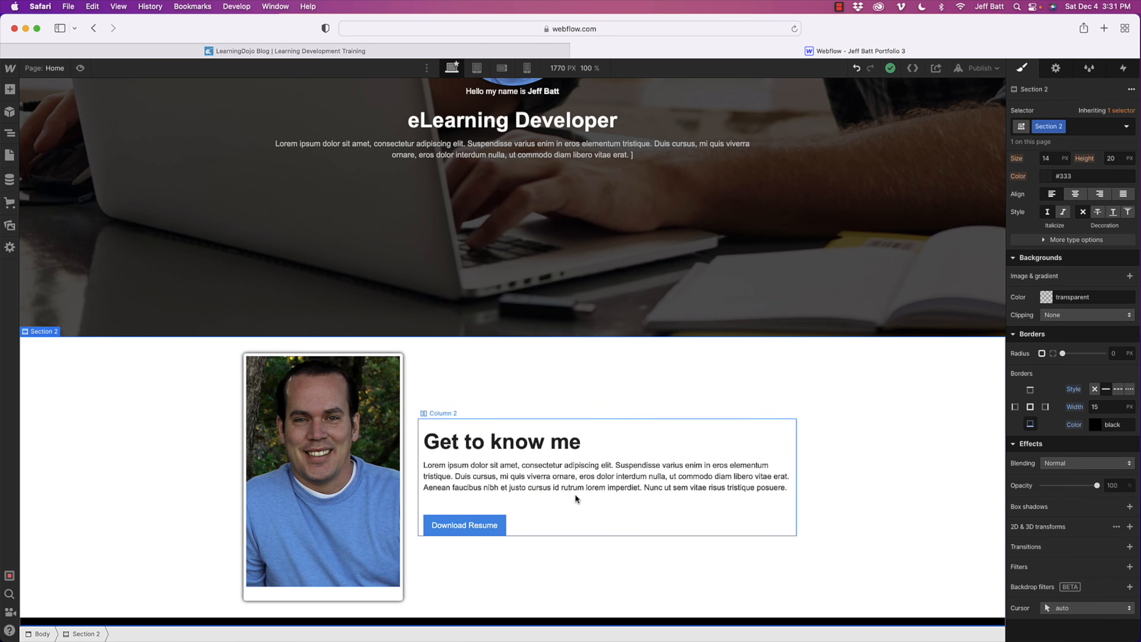
{"action": "left_click", "coordinate": [15, 89]}
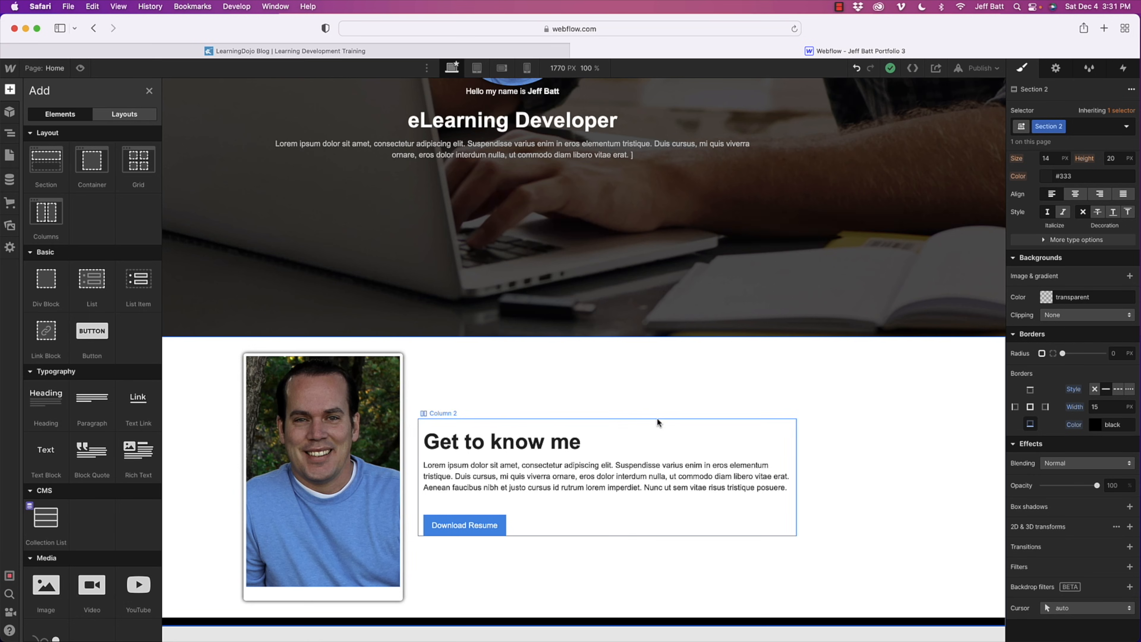
{"action": "left_click_drag", "start_coordinate": [48, 220], "coordinate": [522, 499]}
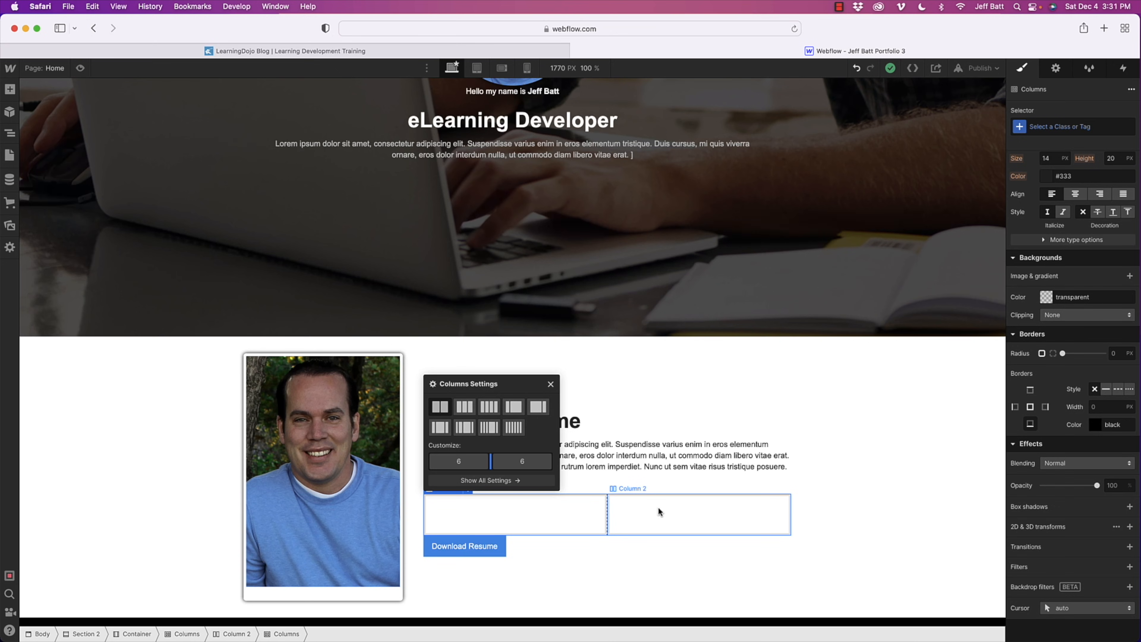
{"action": "key", "text": "super+z"}
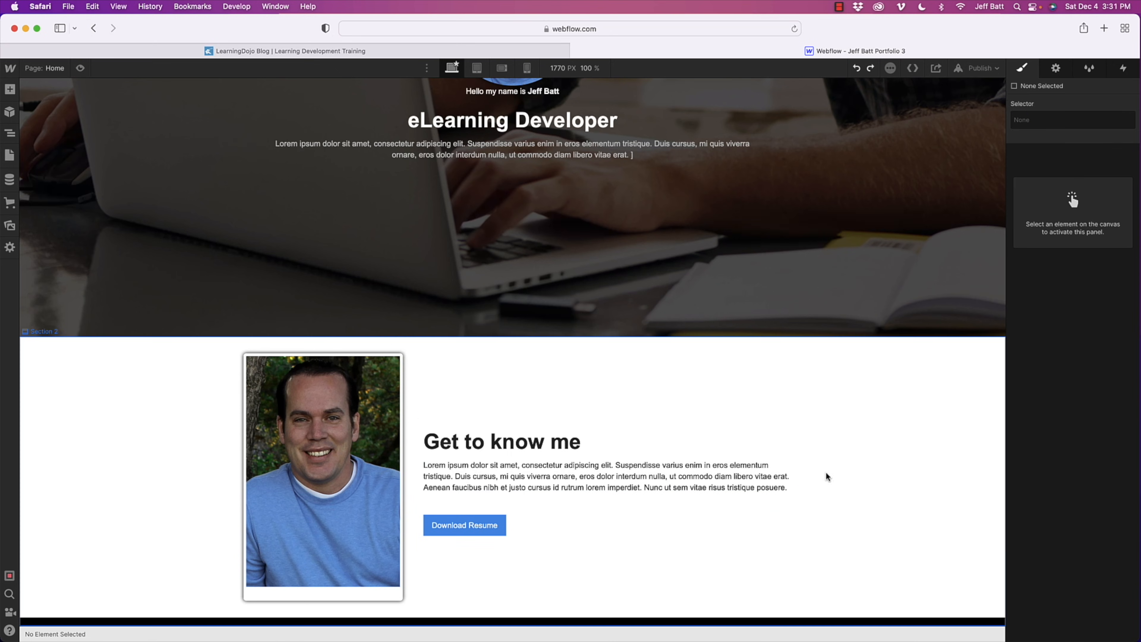
- Lighten the text color of the paragraph under the "Get to know me" heading to a softer gray
{"action": "left_click", "coordinate": [893, 468]}
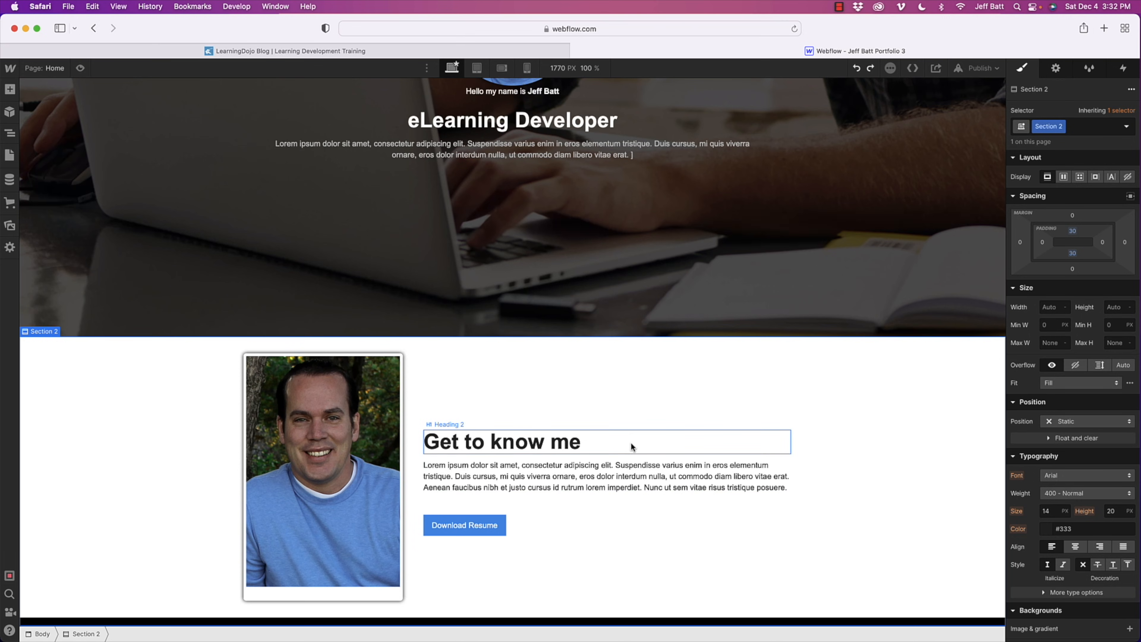
{"action": "left_click", "coordinate": [614, 439]}
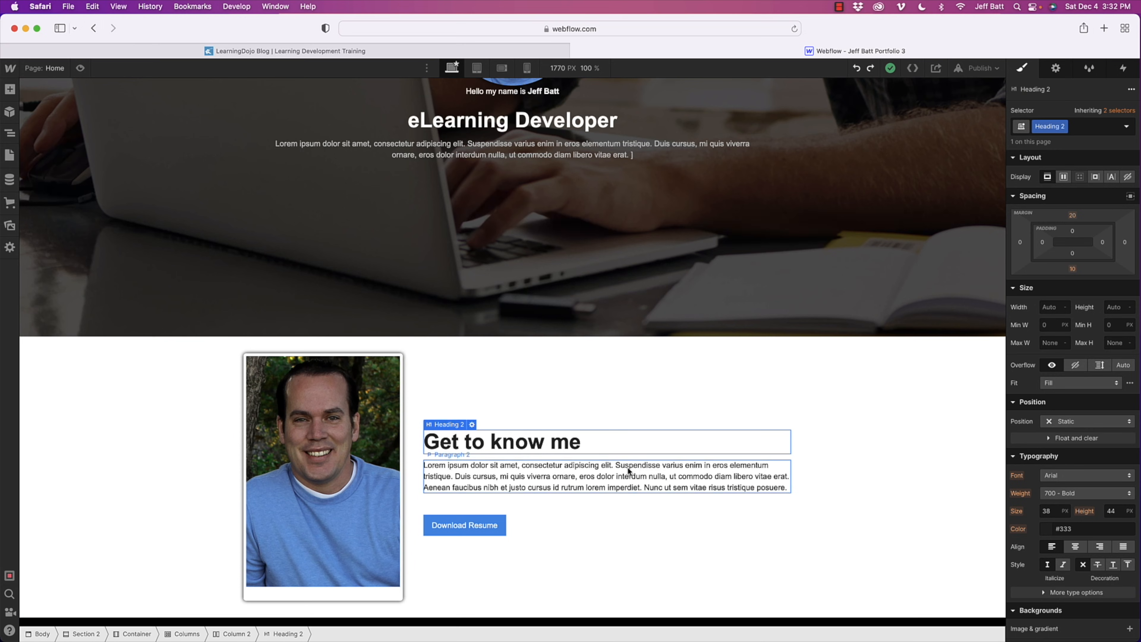
{"action": "left_click", "coordinate": [692, 487]}
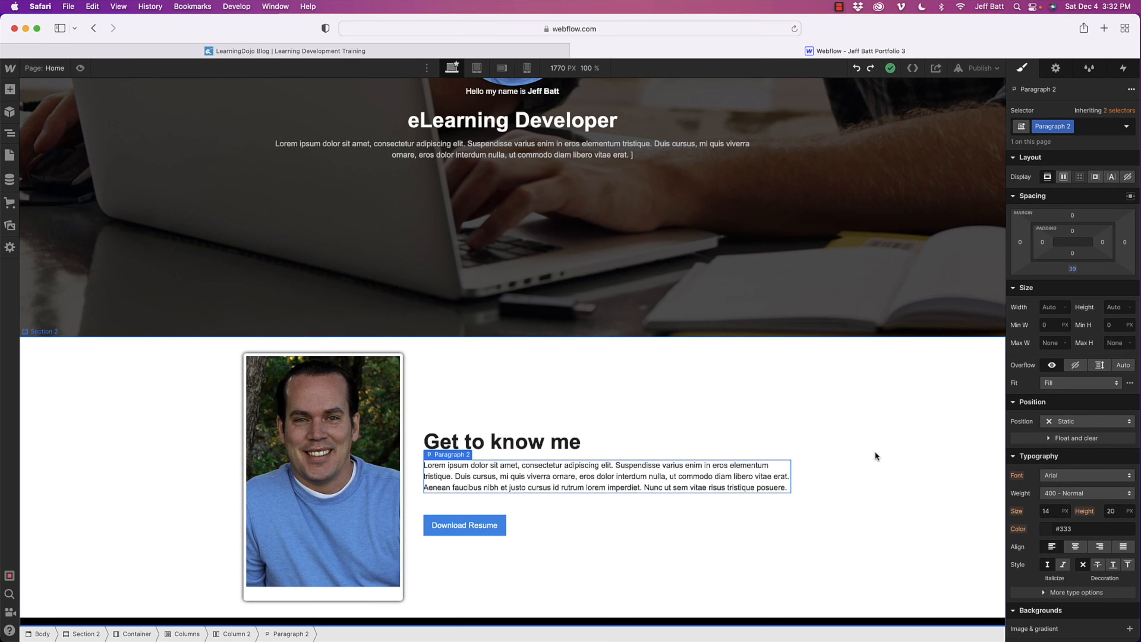
{"action": "left_click", "coordinate": [1048, 529]}
{"action": "left_click_drag", "start_coordinate": [1021, 388], "coordinate": [1003, 382]}
{"action": "left_click", "coordinate": [958, 420]}
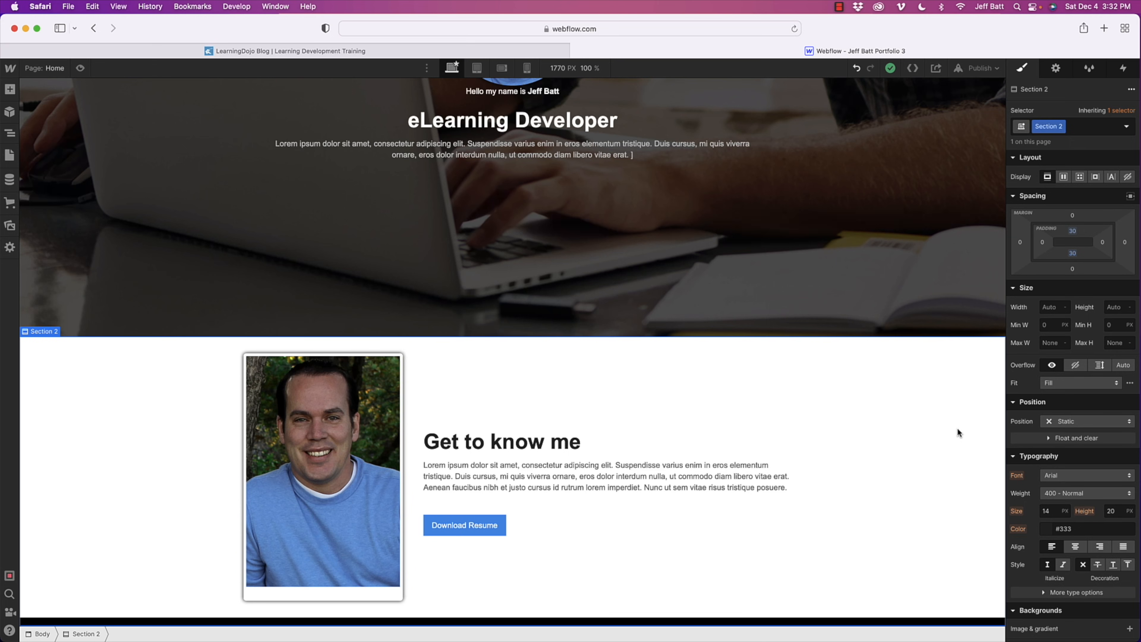
- Switch to the LearningDojo website and look over its blog posts, the Templates page and the list of courses
{"action": "left_click", "coordinate": [259, 52]}
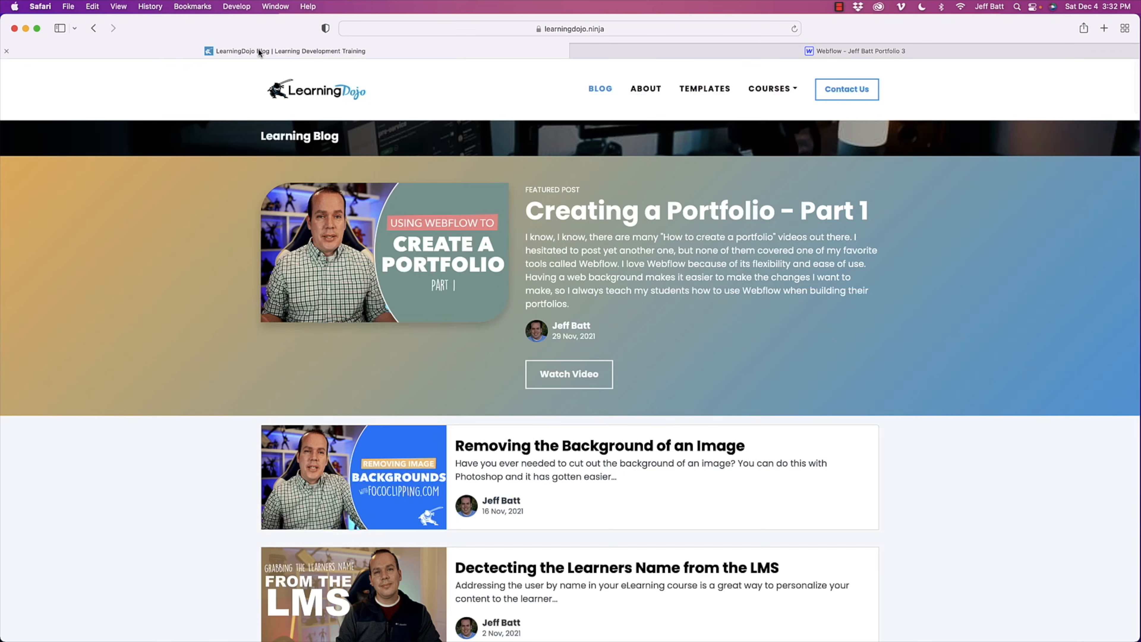
{"action": "left_click", "coordinate": [322, 90]}
{"action": "left_click", "coordinate": [600, 89]}
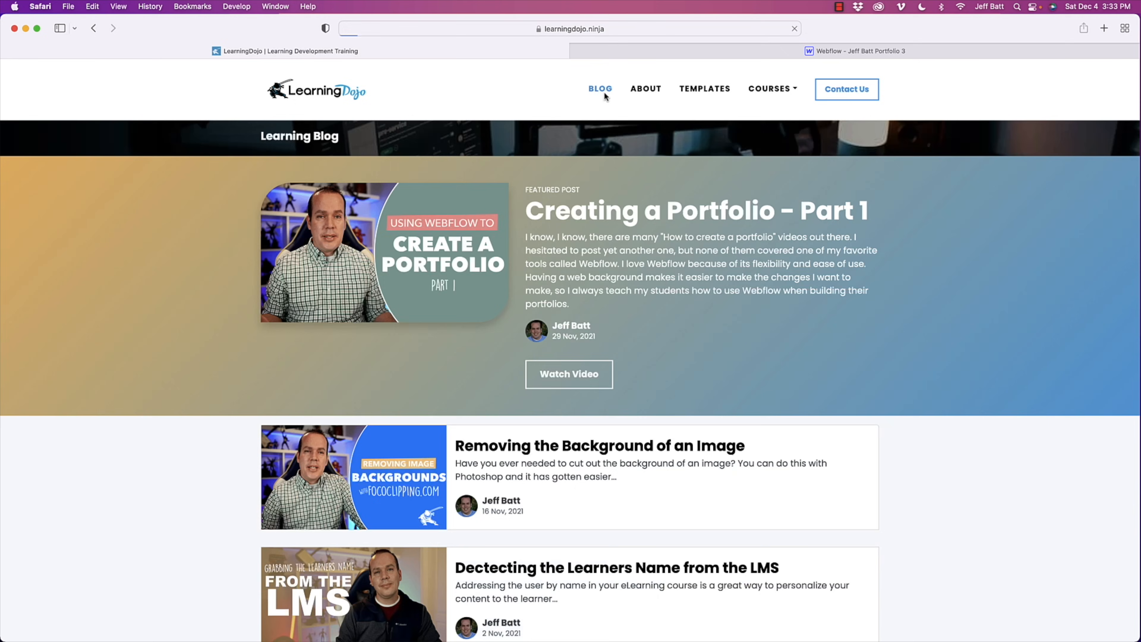
{"action": "left_click_drag", "start_coordinate": [668, 211], "coordinate": [937, 214]}
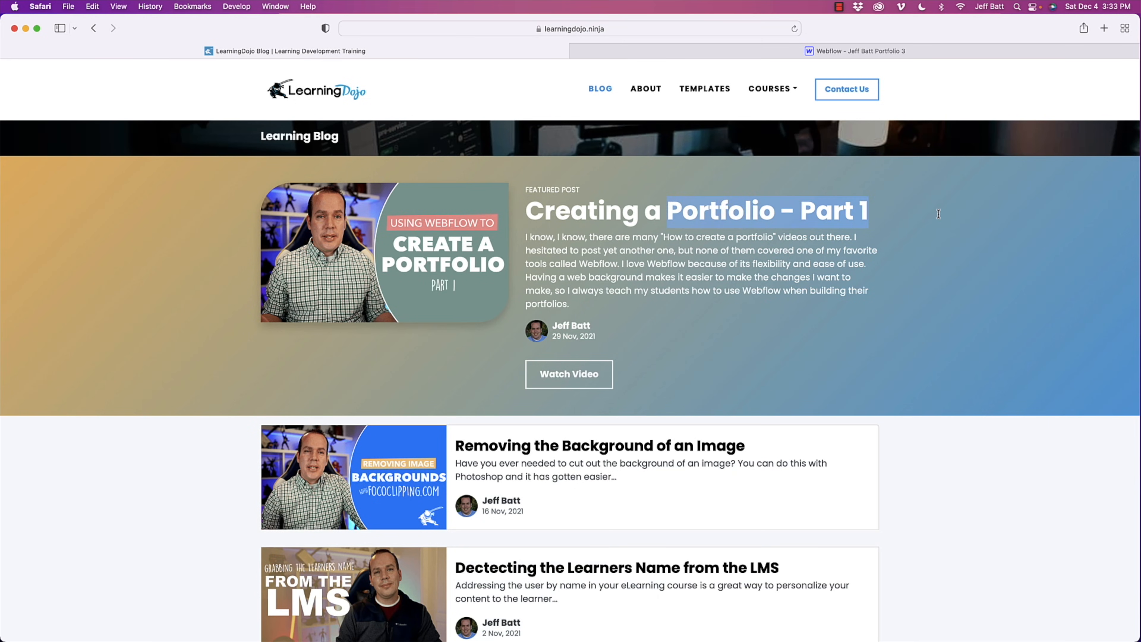
{"action": "scroll", "coordinate": [695, 386], "scroll_direction": "down", "scroll_amount": 5}
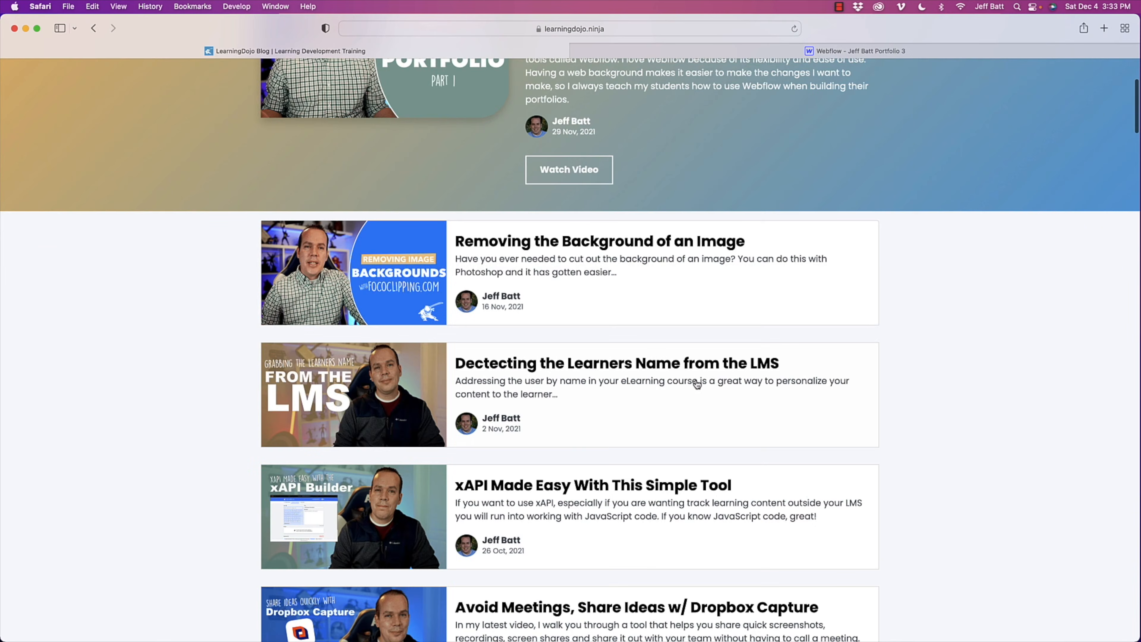
{"action": "scroll", "coordinate": [696, 382], "scroll_direction": "up", "scroll_amount": 5}
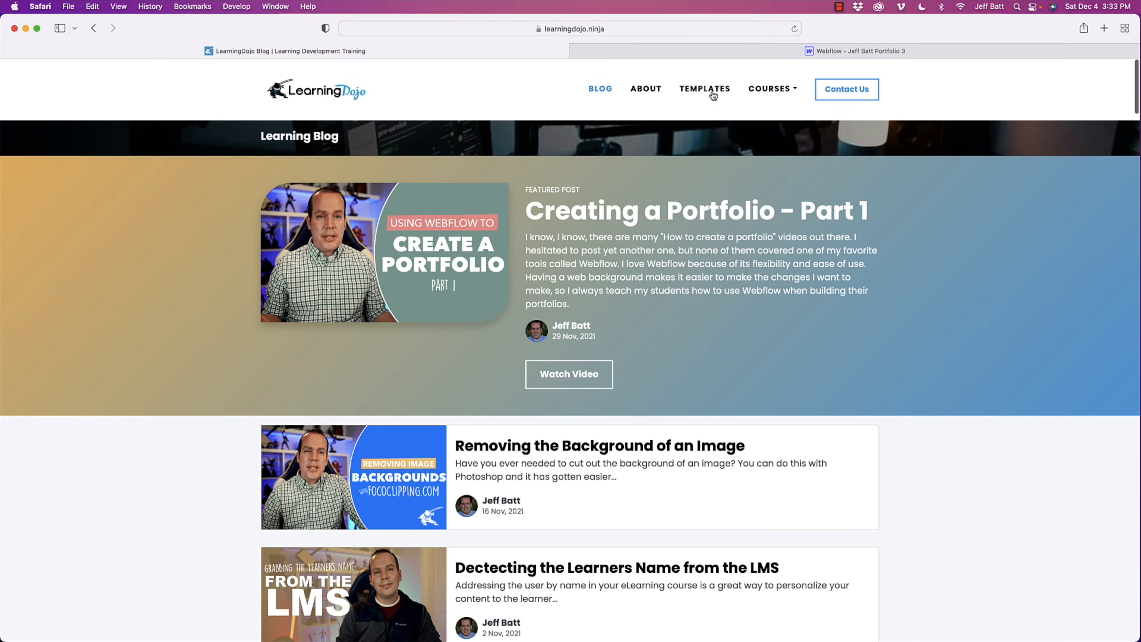
{"action": "left_click", "coordinate": [712, 96]}
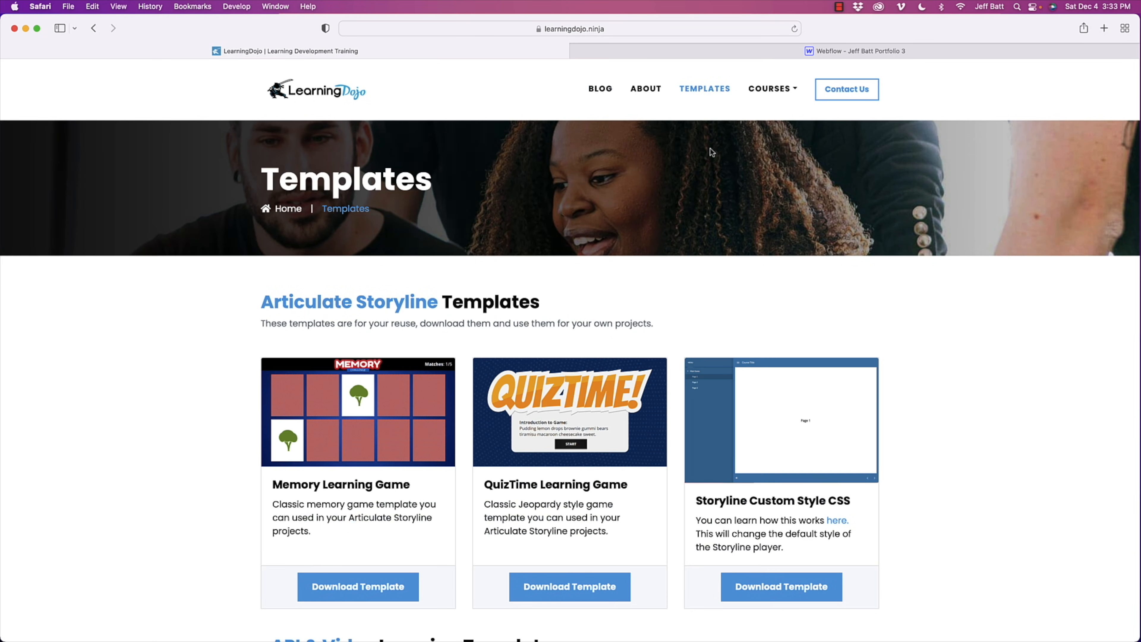
{"action": "left_click", "coordinate": [767, 91]}
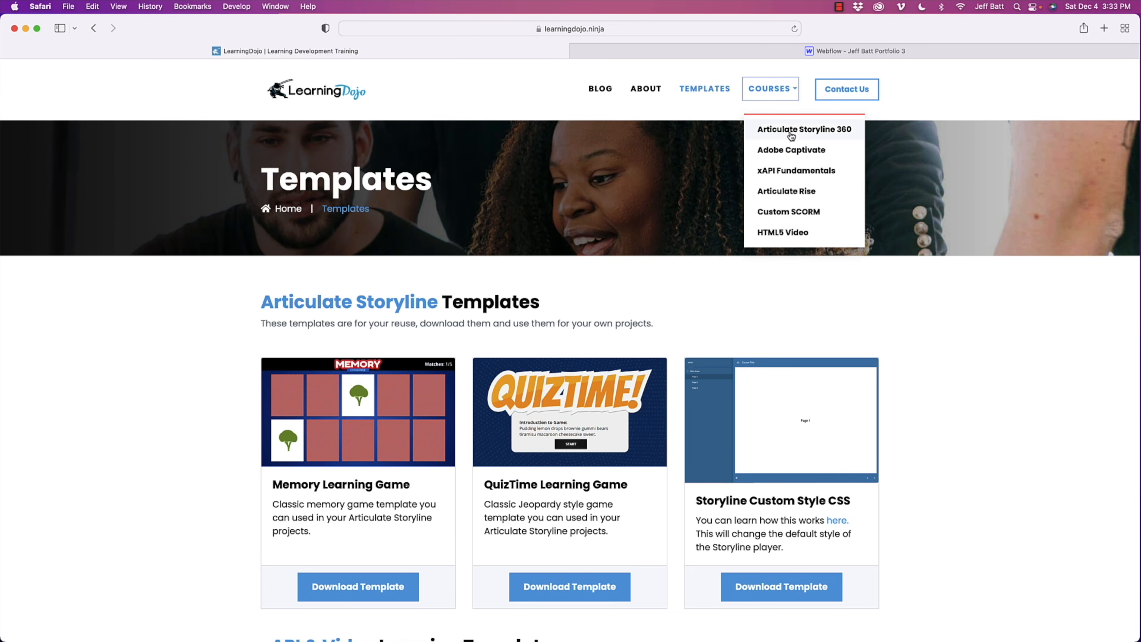